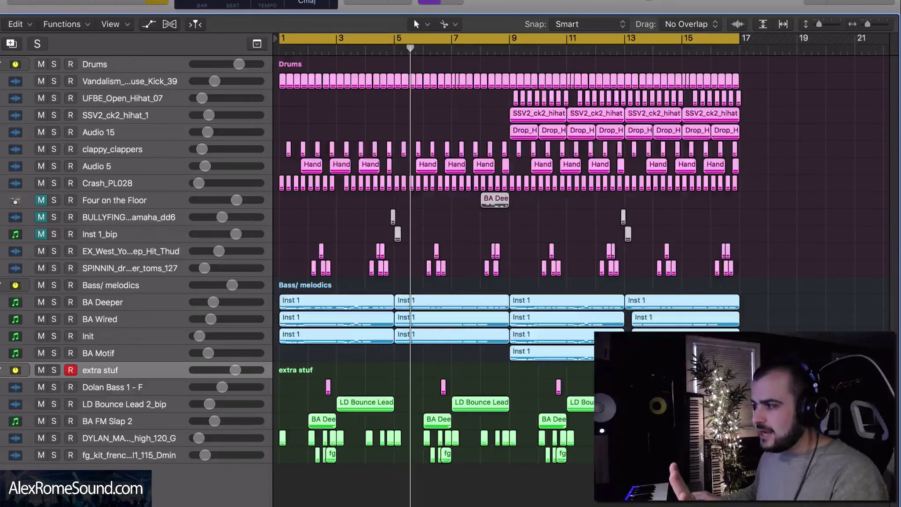
# Highlight all the regions in the arrangement, clear the selection, and return the playhead to bar 1.
pyautogui.moveTo(806, 475); pyautogui.dragTo(42, 28)
pyautogui.click(749, 214)
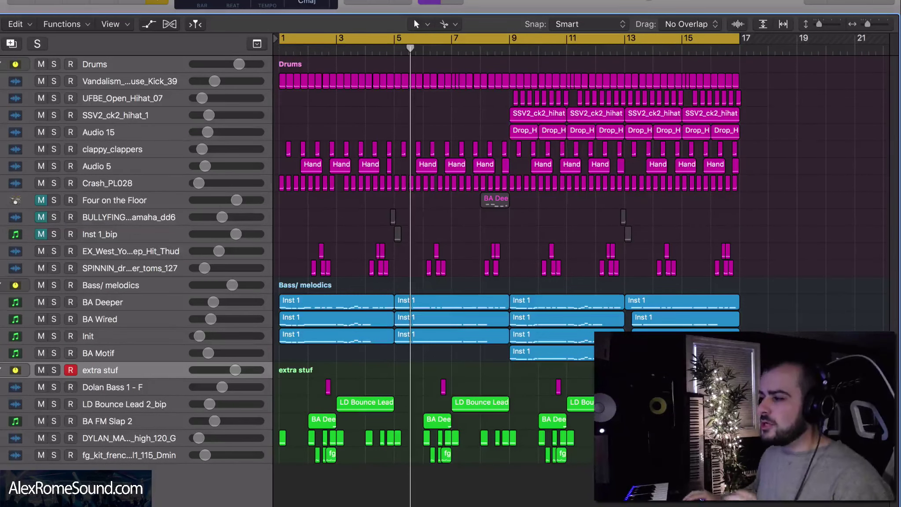
pyautogui.moveTo(807, 475); pyautogui.dragTo(264, 66)
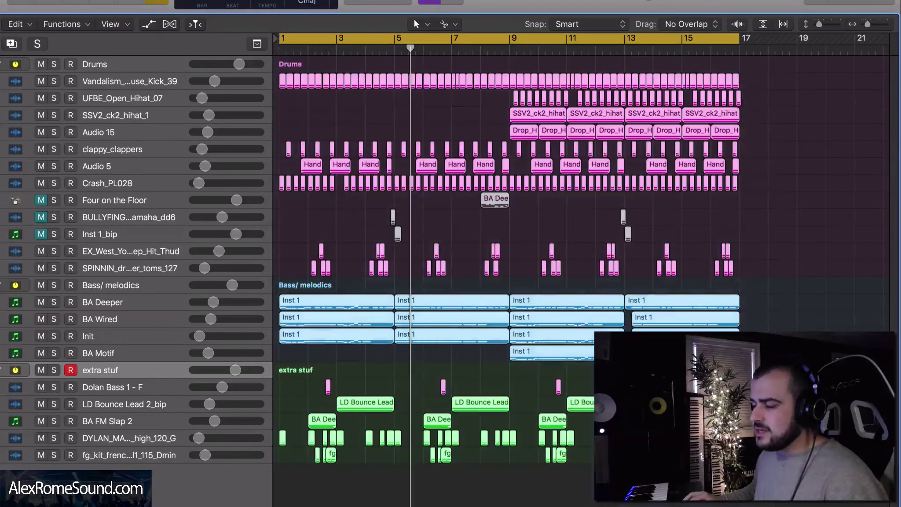
pyautogui.click(795, 287)
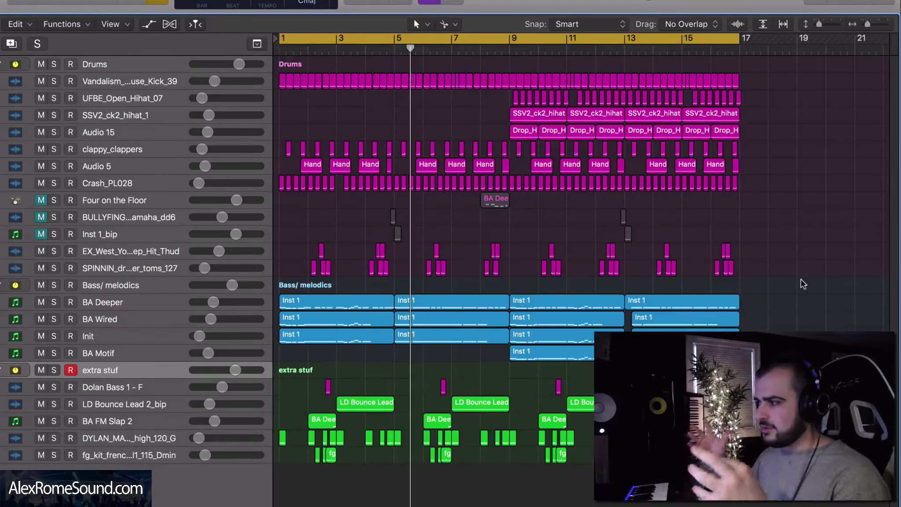
pyautogui.press('Return')
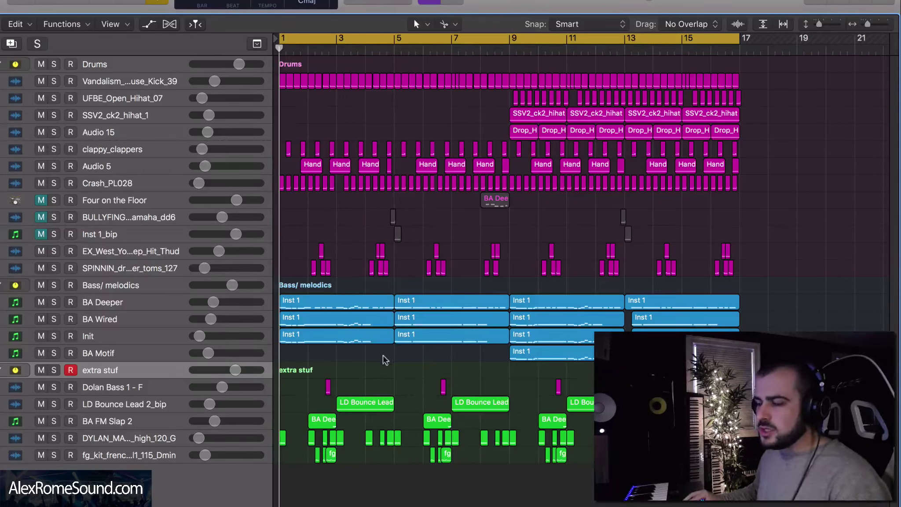
# Highlight the Bass/ melodics regions one four-bar group after another through the whole drop.
pyautogui.moveTo(383, 355); pyautogui.dragTo(278, 297)
pyautogui.moveTo(443, 356); pyautogui.dragTo(480, 299)
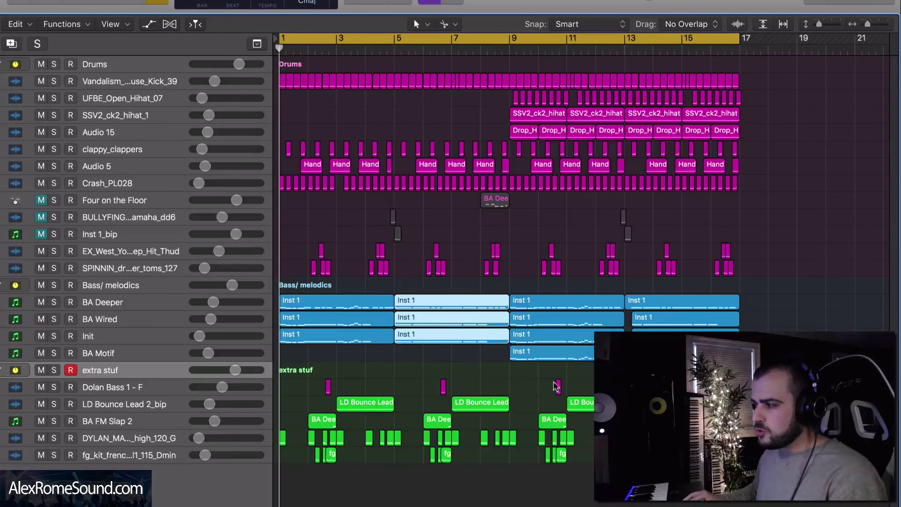
pyautogui.press('Right')
pyautogui.press('Right')
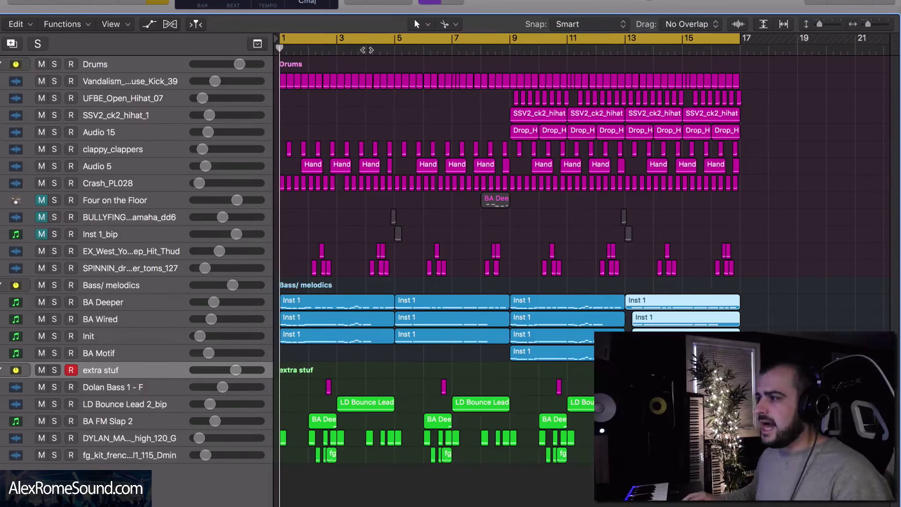
# Set the cycle range to bars 1 to 5 and highlight the first and second four-bar groups of Bass/ melodics regions.
pyautogui.moveTo(365, 54); pyautogui.dragTo(235, 40)
pyautogui.moveTo(371, 286); pyautogui.dragTo(339, 360)
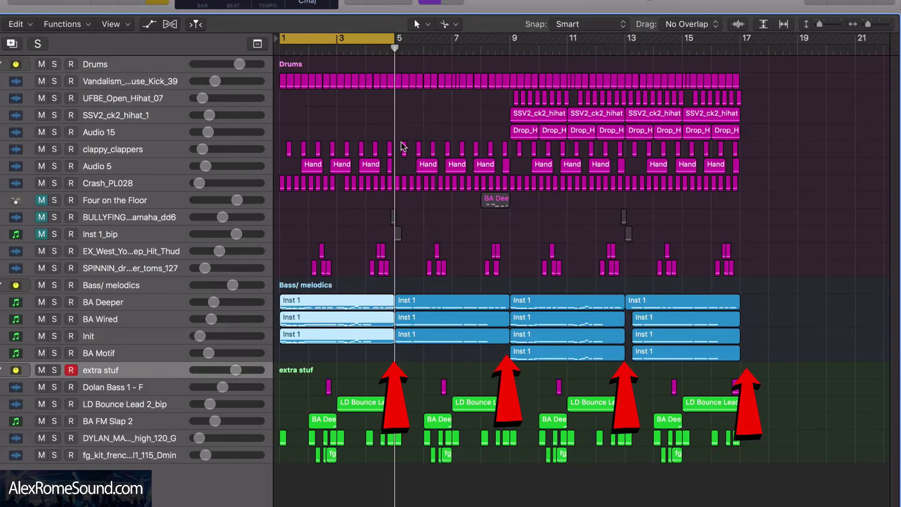
pyautogui.moveTo(419, 362); pyautogui.dragTo(429, 300)
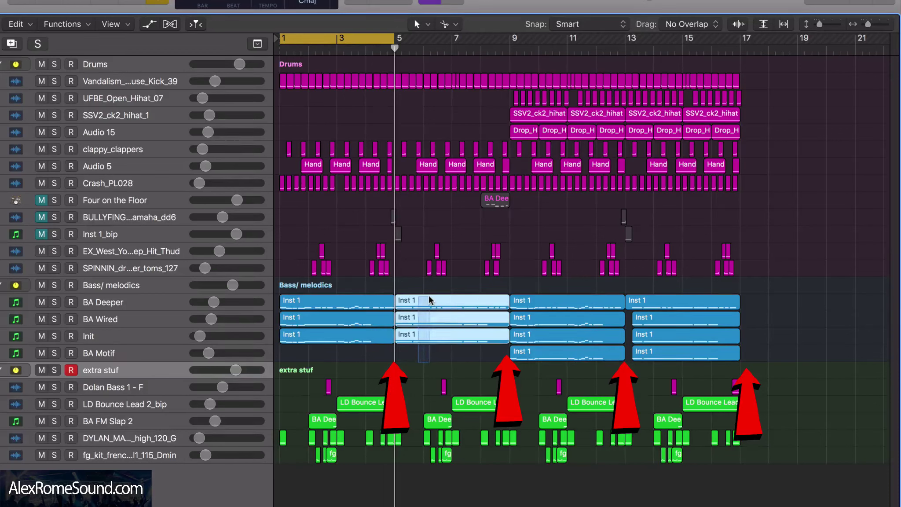
# Clear the region selection and mark the four transition points by moving the playhead to bars 5, 9, 13 and 17 in turn.
pyautogui.moveTo(358, 51); pyautogui.dragTo(396, 52)
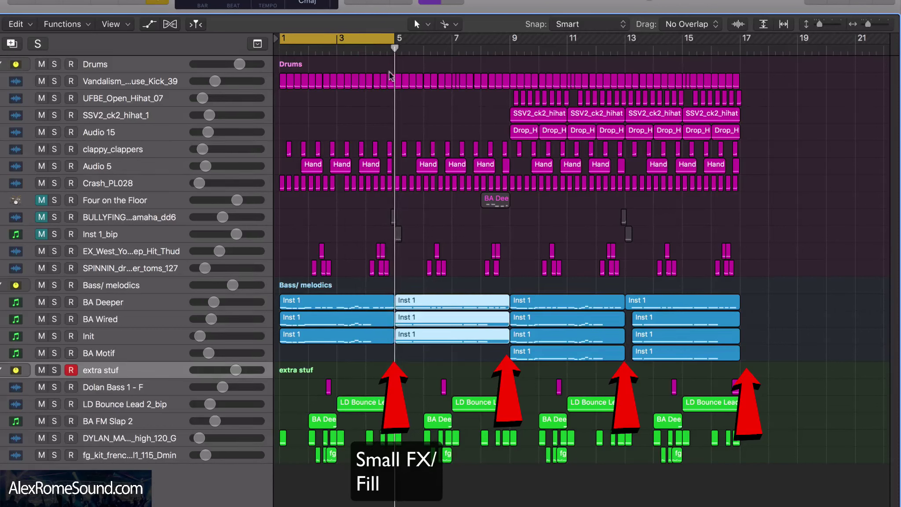
pyautogui.click(389, 358)
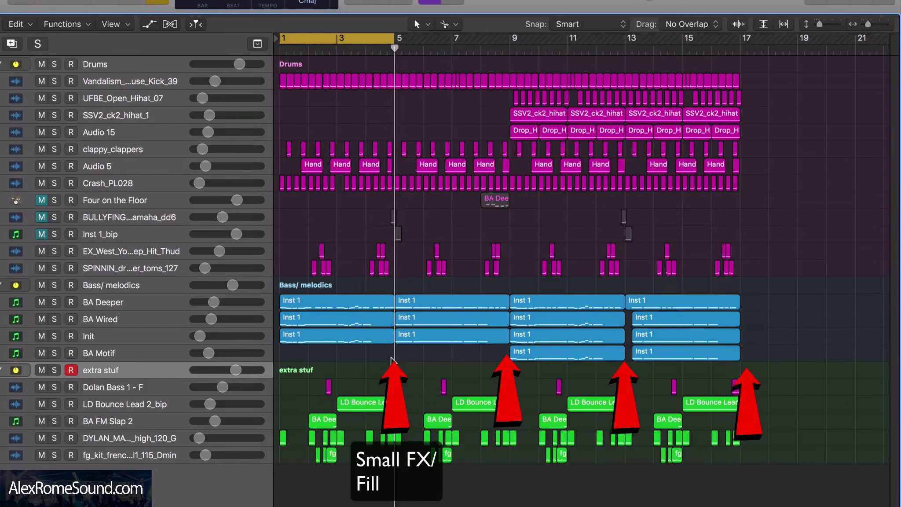
pyautogui.moveTo(504, 52); pyautogui.dragTo(509, 52)
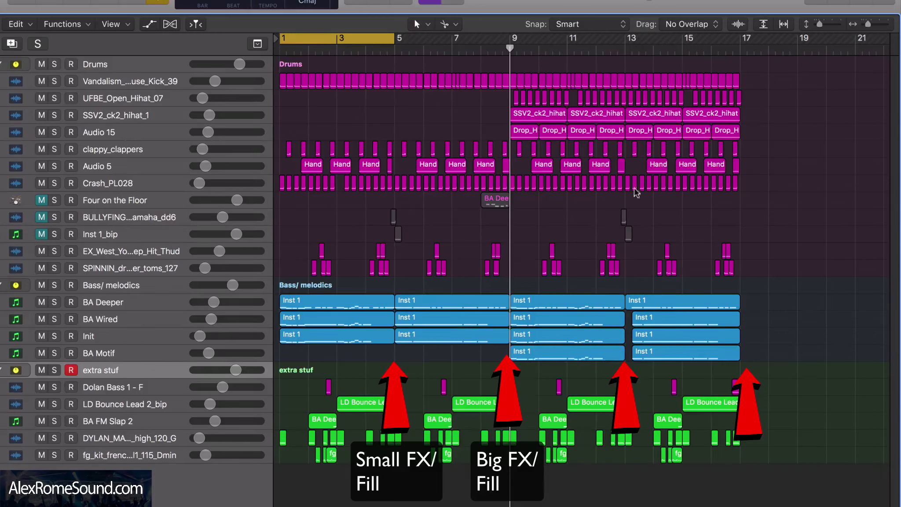
pyautogui.moveTo(610, 49); pyautogui.dragTo(625, 50)
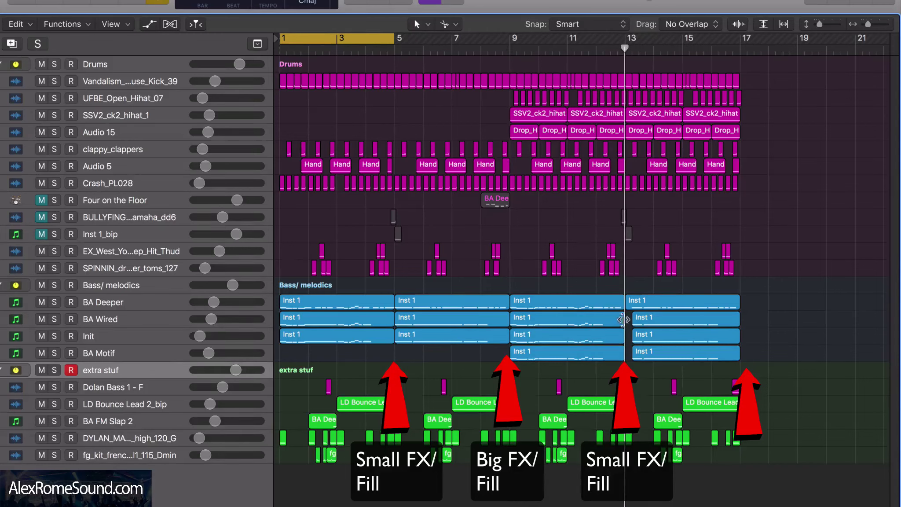
pyautogui.moveTo(716, 46); pyautogui.dragTo(739, 50)
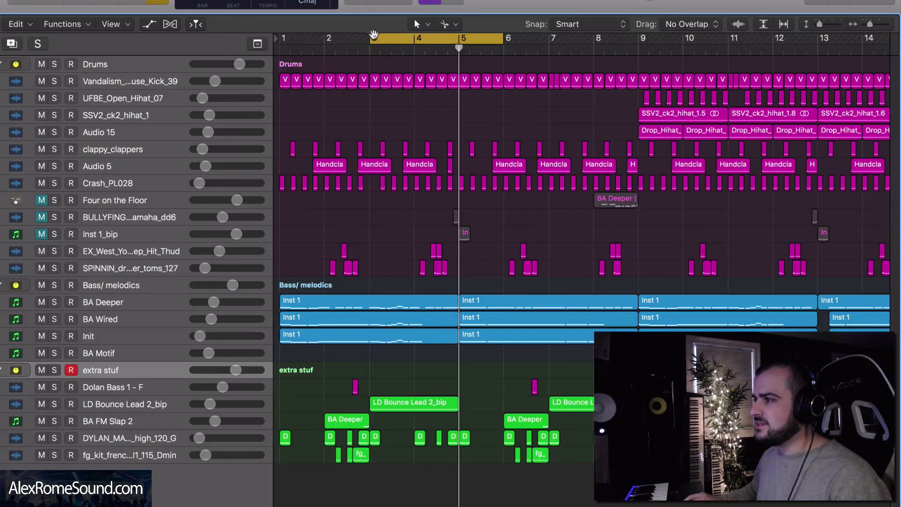
# Move the cycle range to bars 4 to 7 and play the transition into bar 5.
pyautogui.moveTo(373, 34); pyautogui.dragTo(418, 34)
pyautogui.press('space')
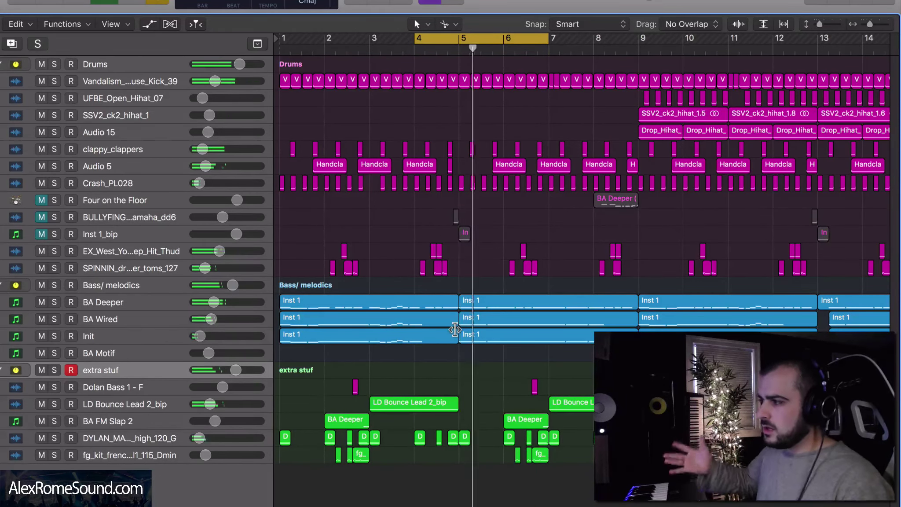
pyautogui.press('space')
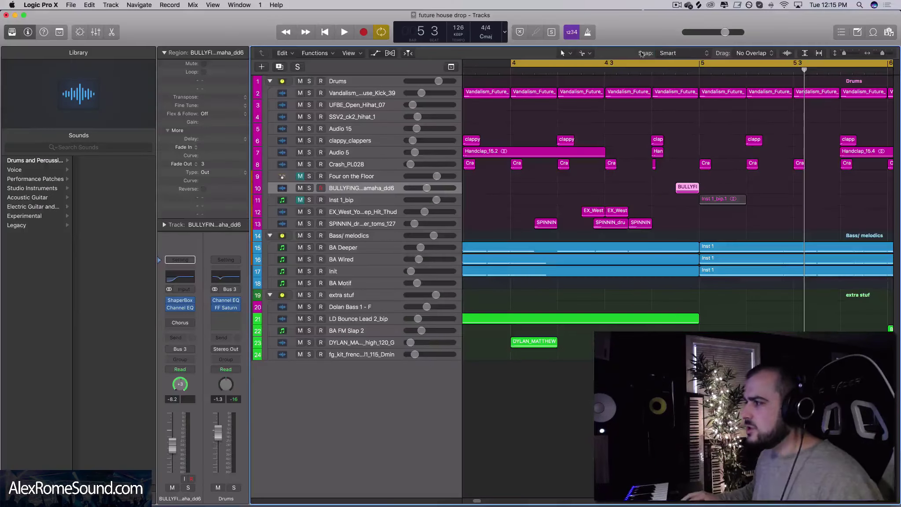
# Adjust the cycle range around bar 5 and audition the BULLYFING fill region in solo and within the full mix.
pyautogui.moveTo(654, 62); pyautogui.dragTo(781, 63)
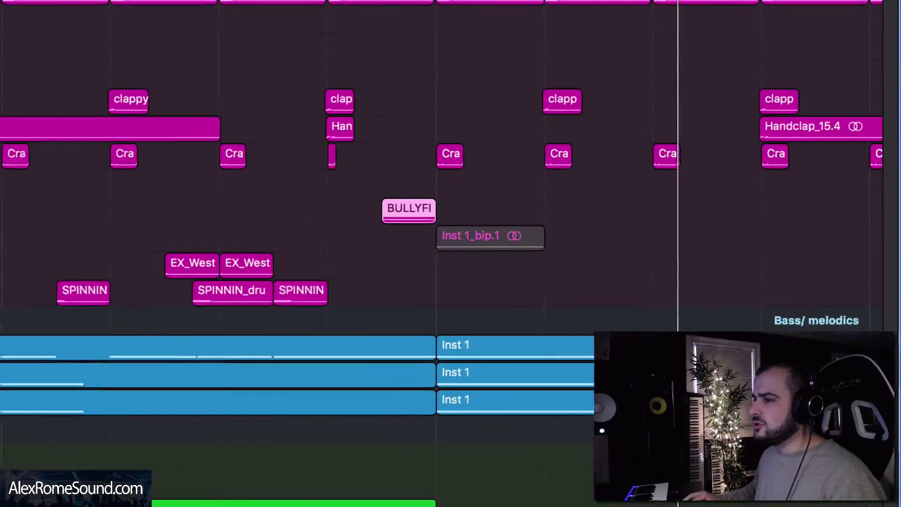
pyautogui.hotkey('ctrl', 's')
pyautogui.press('space')
pyautogui.press('space')
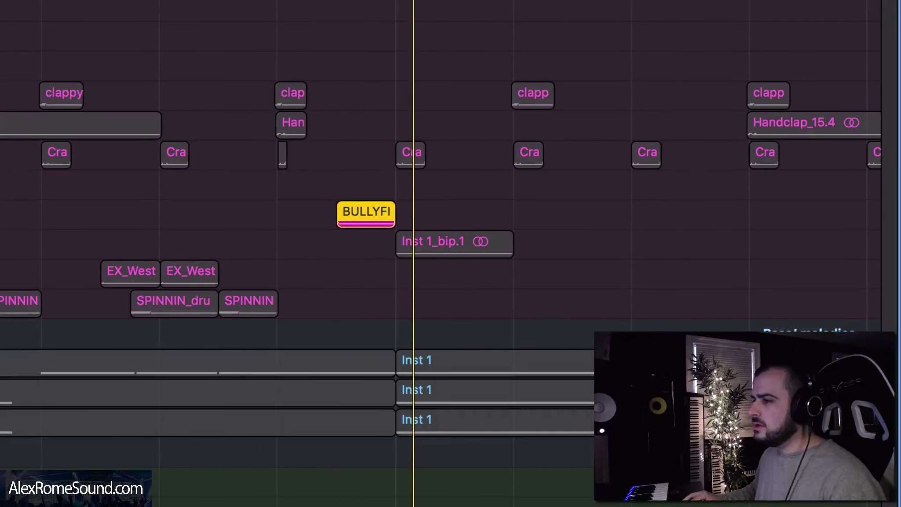
pyautogui.hotkey('ctrl', 's')
pyautogui.press('space')
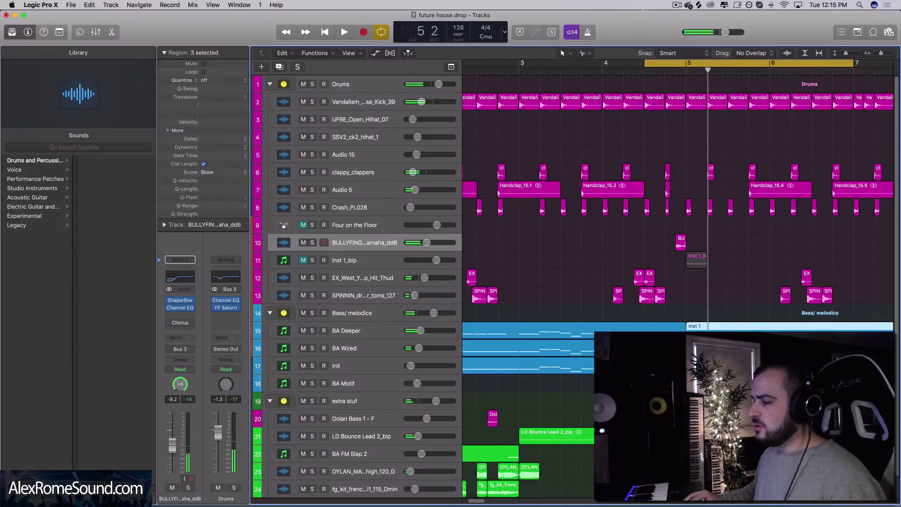
# Open the three Bass/ melodics regions at bar 5 in the Piano Roll, select their first notes, and close the editor.
pyautogui.press('p')
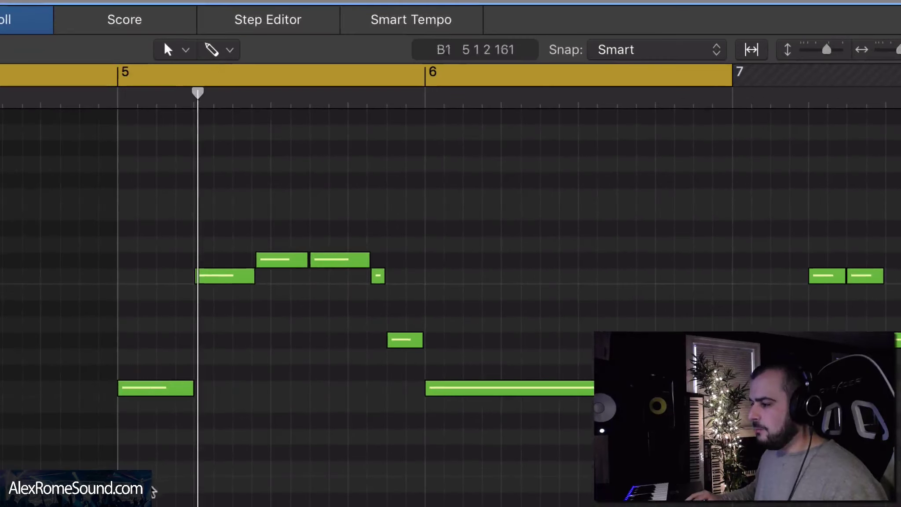
pyautogui.moveTo(551, 432); pyautogui.dragTo(554, 389)
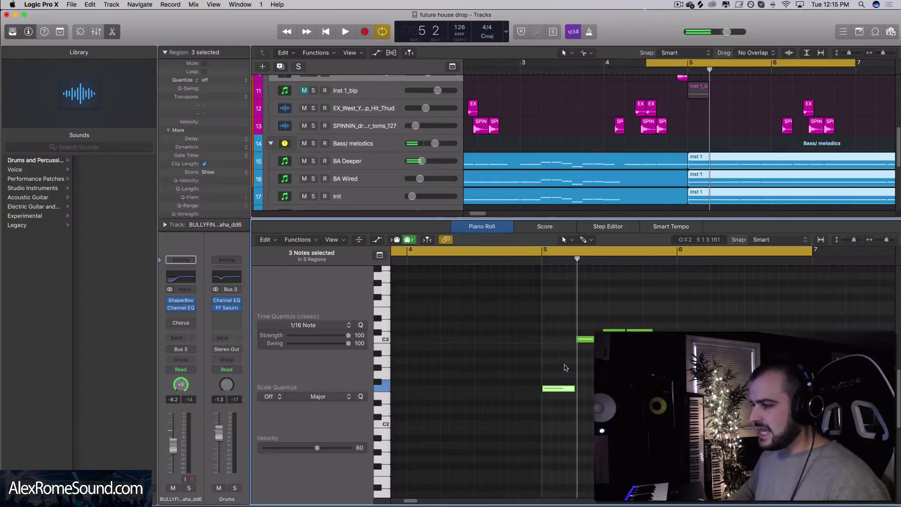
pyautogui.press('e')
# Split the three Inst 1 regions after their first note at bar 5 and bounce those short pieces in place to a new track, muting the source.
pyautogui.click(542, 324)
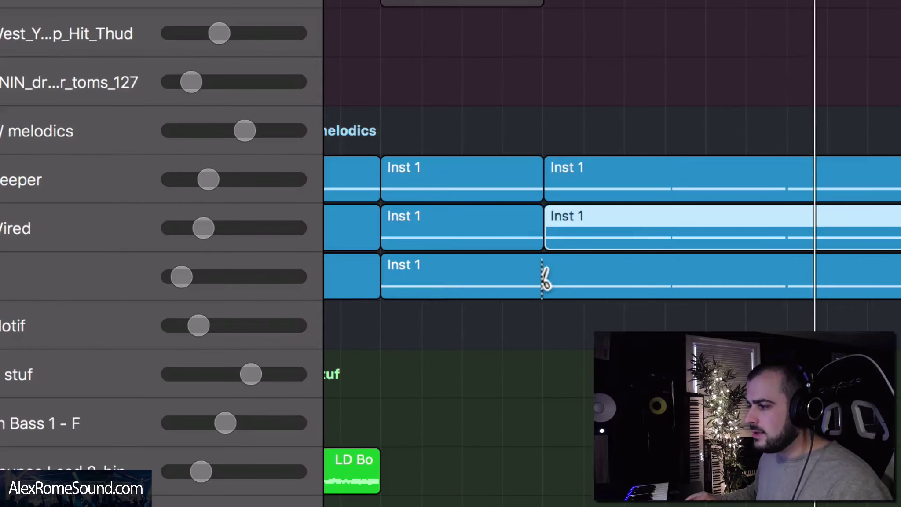
pyautogui.click(542, 279)
pyautogui.rightClick(458, 279)
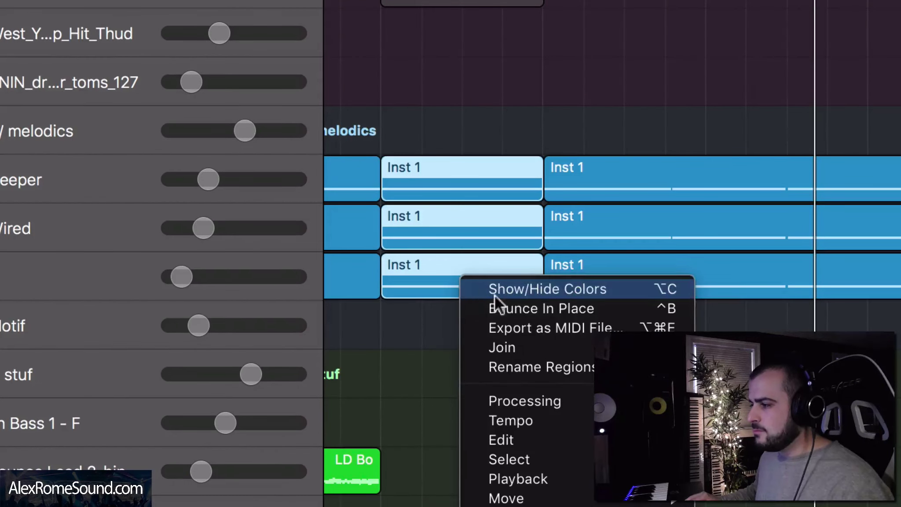
pyautogui.click(531, 313)
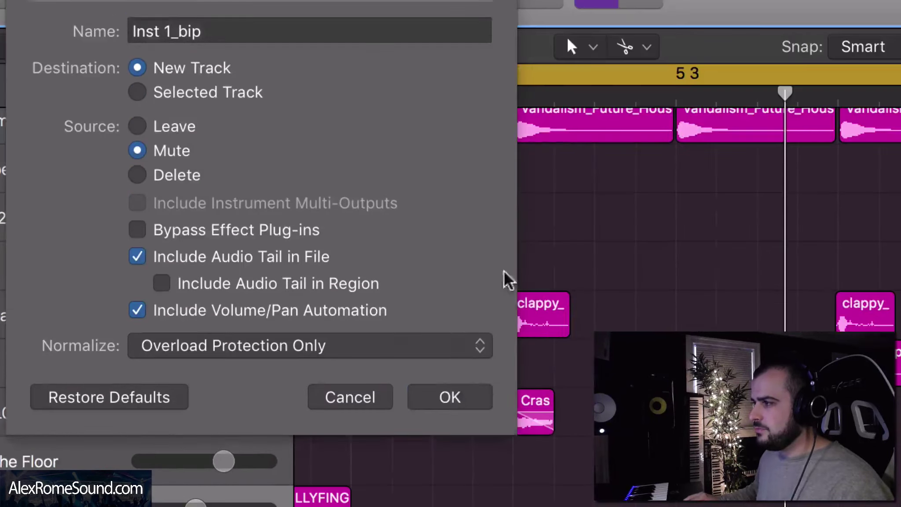
pyautogui.click(456, 398)
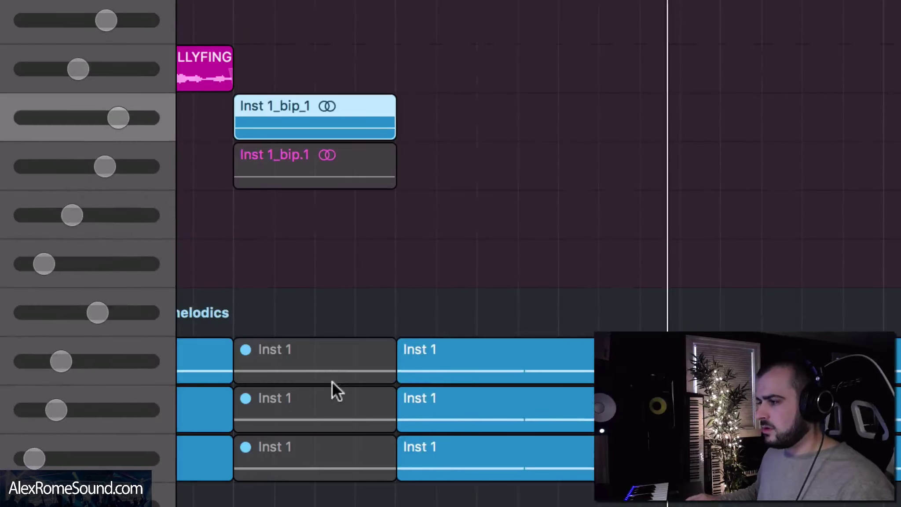
# Audition the bounced Inst 1_bip_1 region in solo and turn solo off again.
pyautogui.hotkey('ctrl', 's')
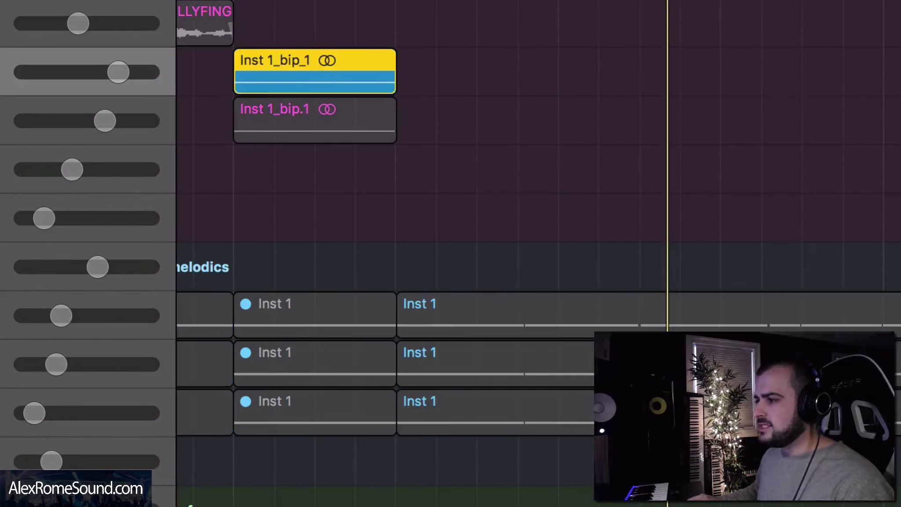
pyautogui.press('space')
pyautogui.press('space')
pyautogui.hotkey('ctrl', 's')
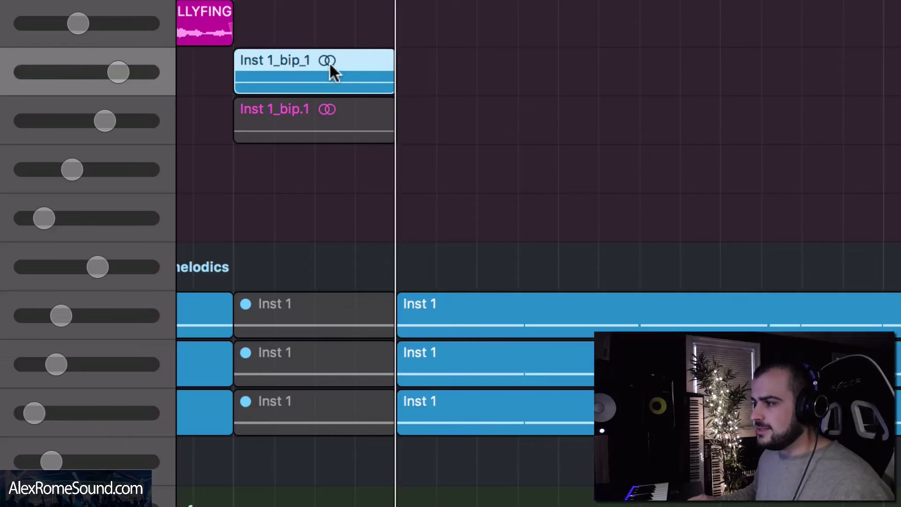
# Reverse the bounced Inst 1_bip_1 audio in the audio file editor and play it back with the full mix.
pyautogui.doubleClick(330, 62)
pyautogui.click(224, 133)
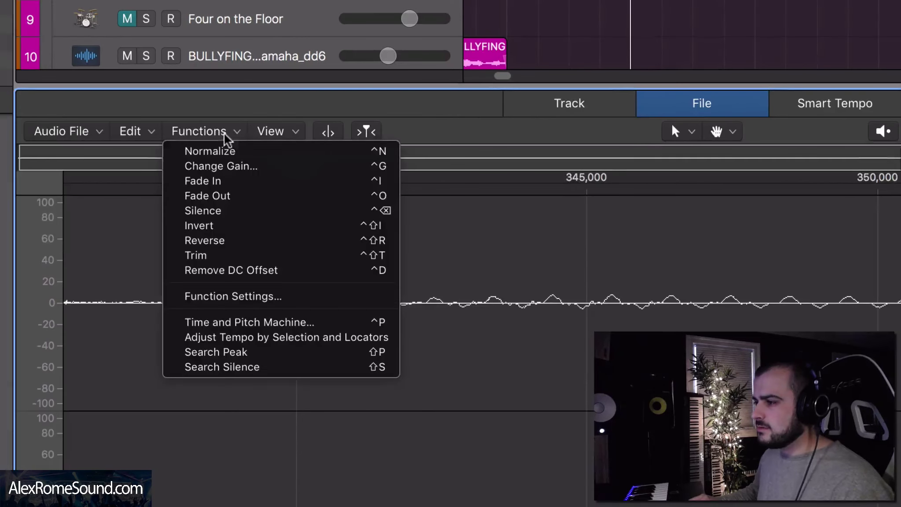
pyautogui.click(237, 240)
pyautogui.press('space')
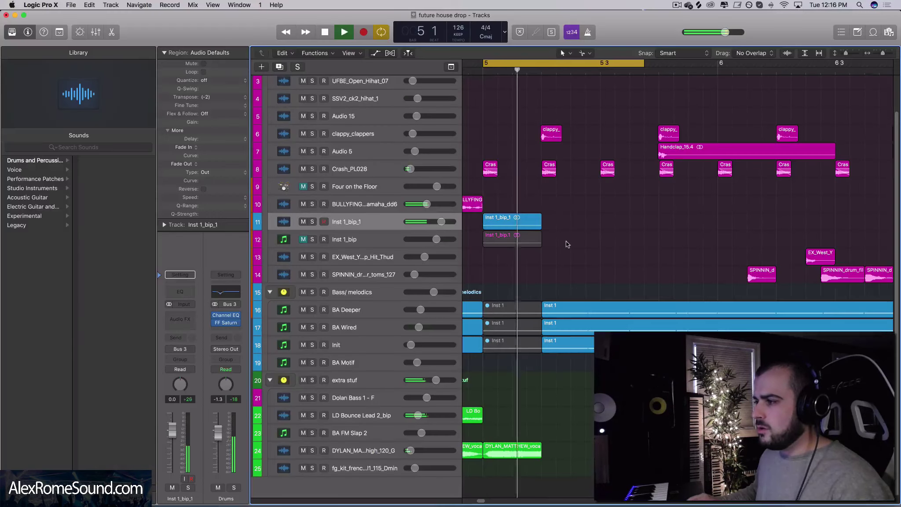
pyautogui.press('space')
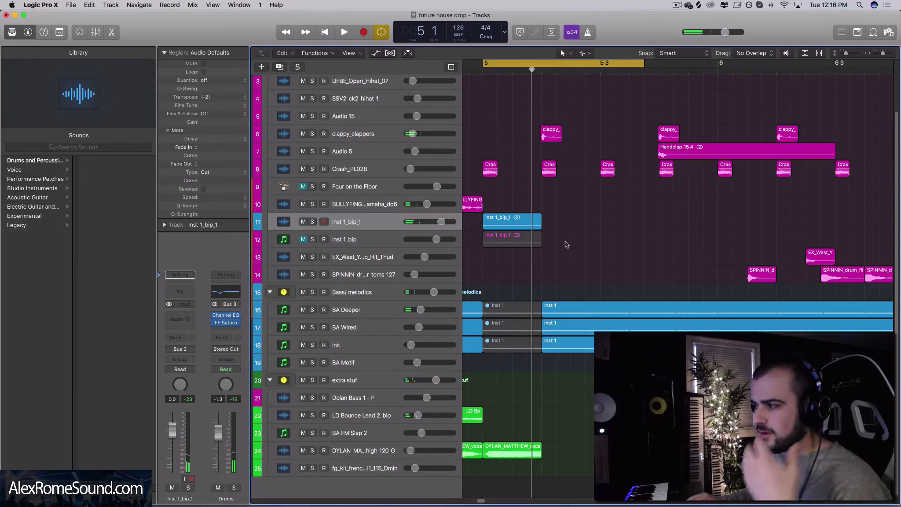
# Set the cycle range to bar 8, copy the BULLYFING and reversed Inst 1_bip_1 regions to the bar 13 transition, and align them there.
pyautogui.moveTo(882, 53); pyautogui.dragTo(877, 58)
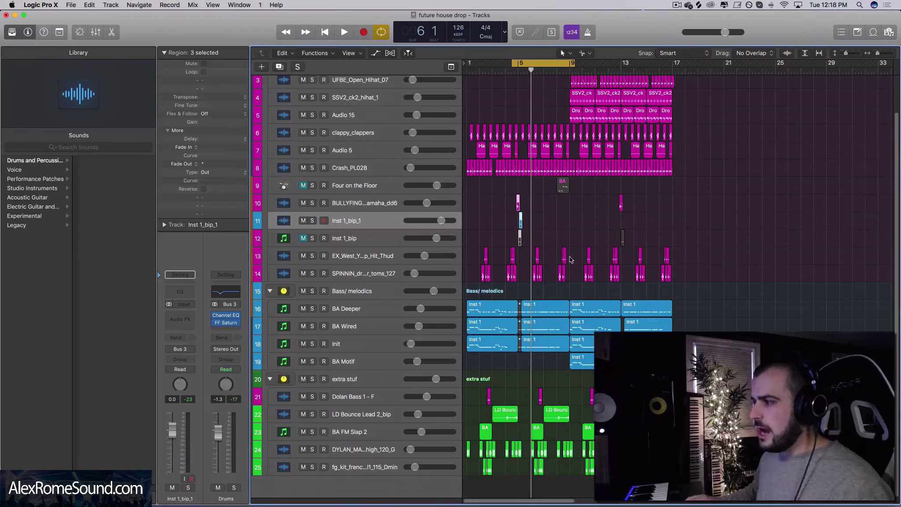
pyautogui.moveTo(559, 62); pyautogui.dragTo(569, 63)
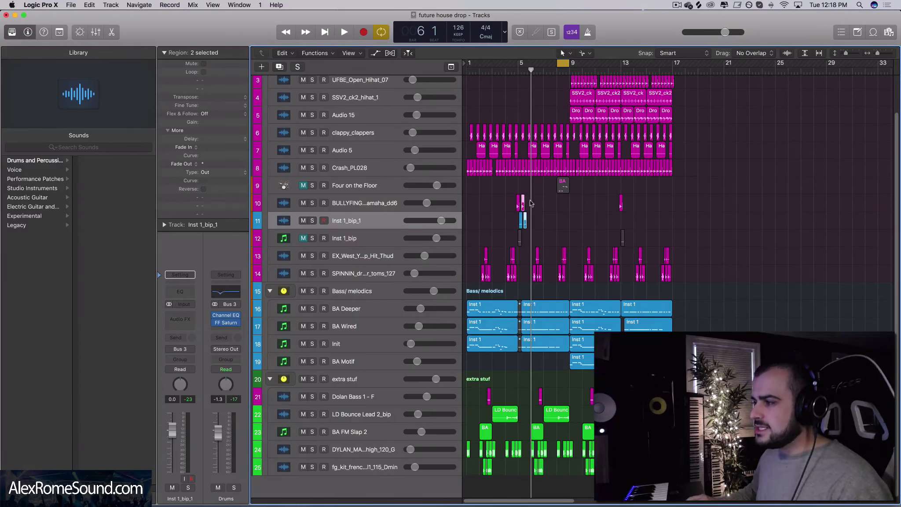
pyautogui.moveTo(524, 203); pyautogui.dragTo(625, 203)
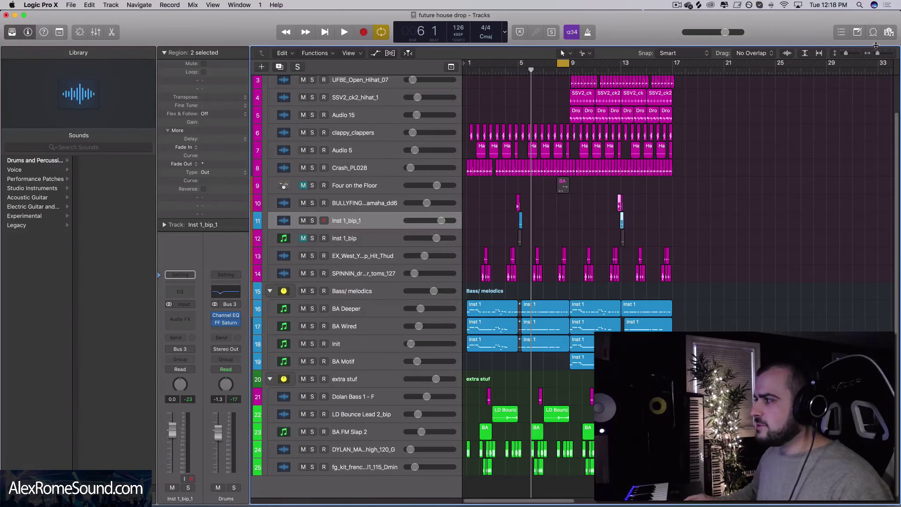
pyautogui.moveTo(878, 54); pyautogui.dragTo(882, 54)
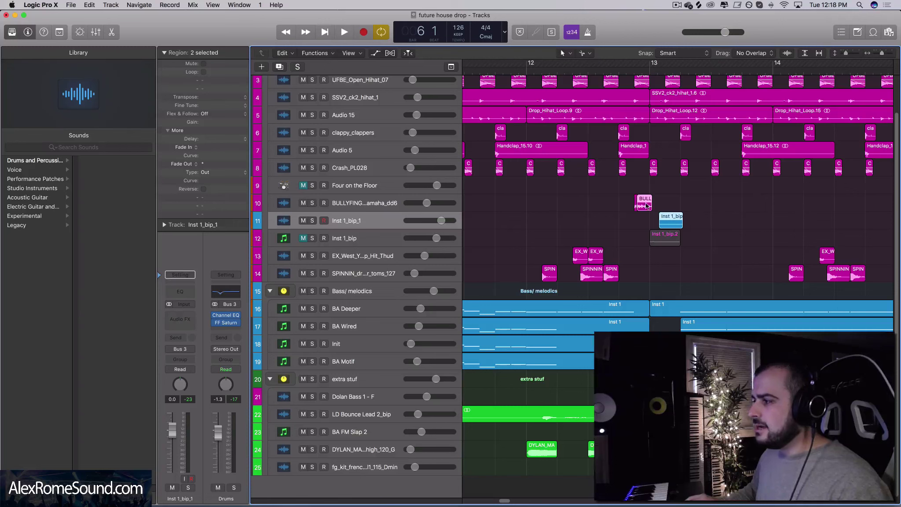
pyautogui.moveTo(647, 205); pyautogui.dragTo(644, 204)
# Delete the last three Vandalism kick regions in bar 8, leaving the first, and play the passage back.
pyautogui.moveTo(881, 53); pyautogui.dragTo(876, 54)
pyautogui.scroll(3, 592, 62)
pyautogui.hscroll(-2, 592, 62)
pyautogui.click(598, 73)
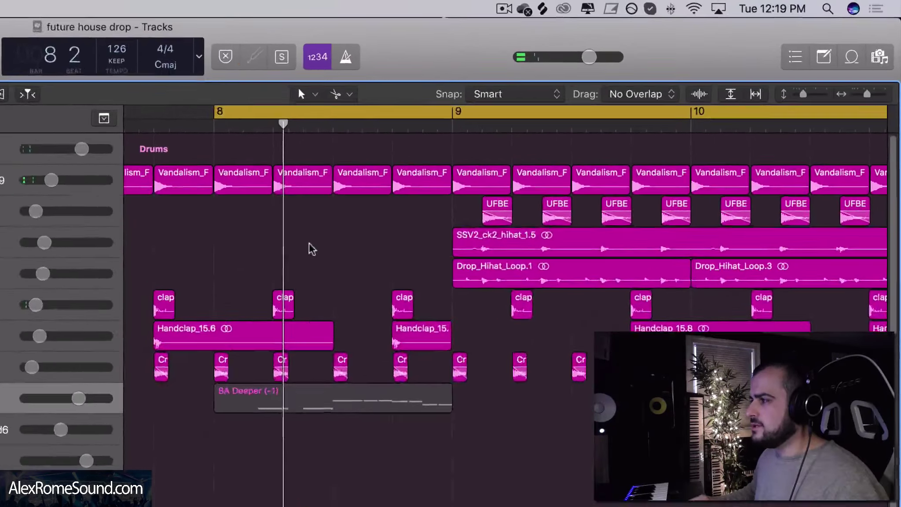
pyautogui.moveTo(567, 138); pyautogui.dragTo(635, 108)
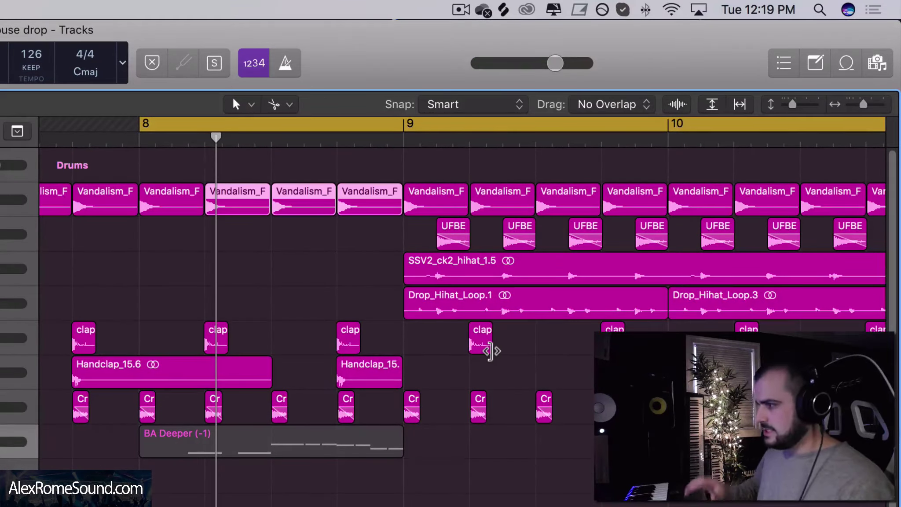
pyautogui.press('Delete')
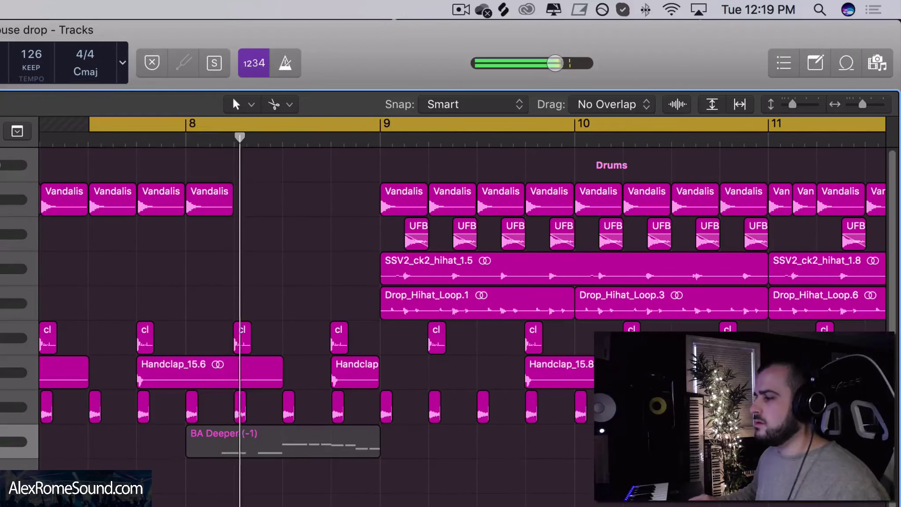
pyautogui.press('space')
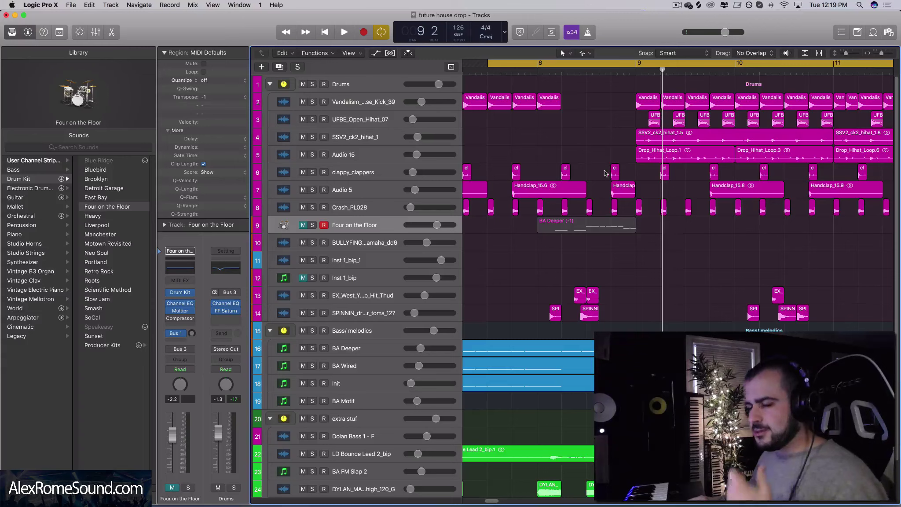
# Audition BA Deeper in solo, delete its last three bass notes in bar 8, and turn its solo off.
pyautogui.scroll(-3, 607, 174)
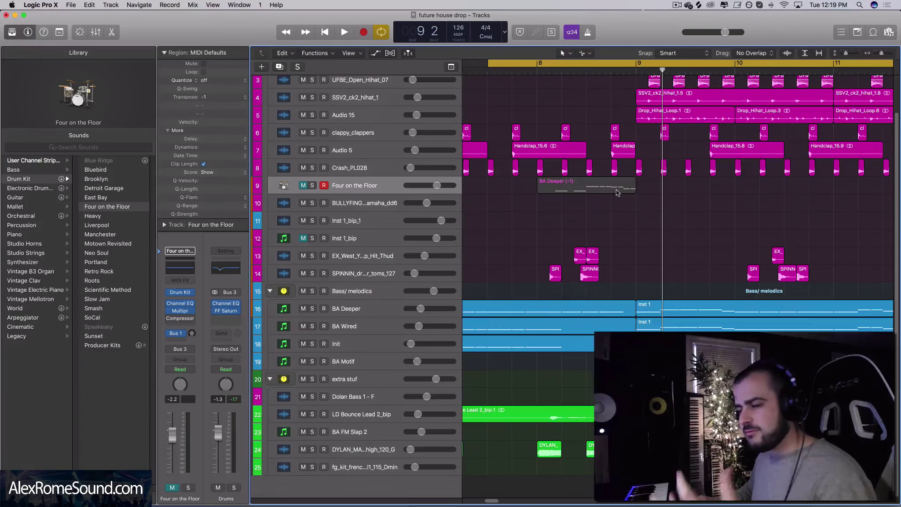
pyautogui.doubleClick(615, 310)
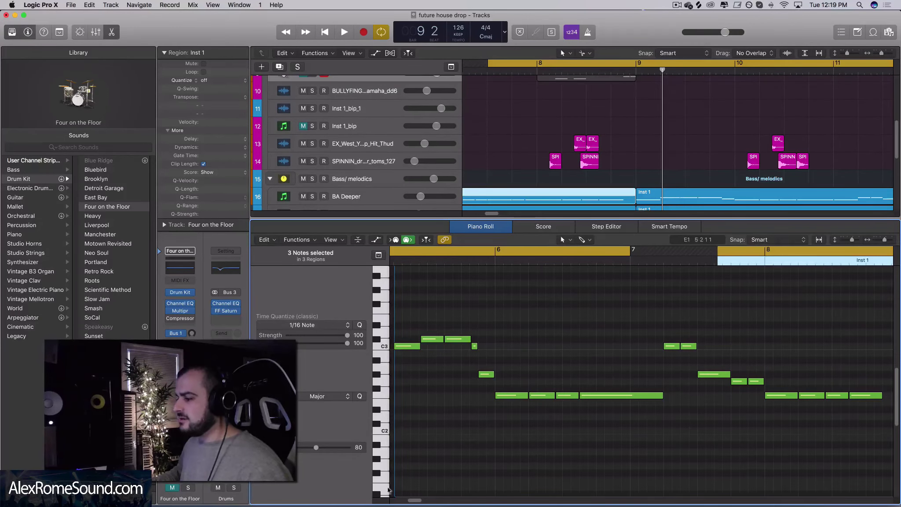
pyautogui.click(603, 70)
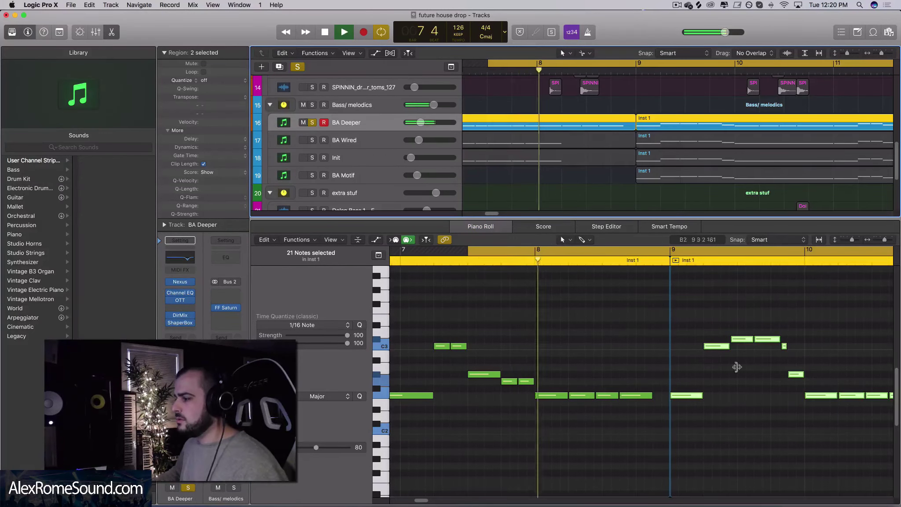
pyautogui.press('space')
pyautogui.click(593, 378)
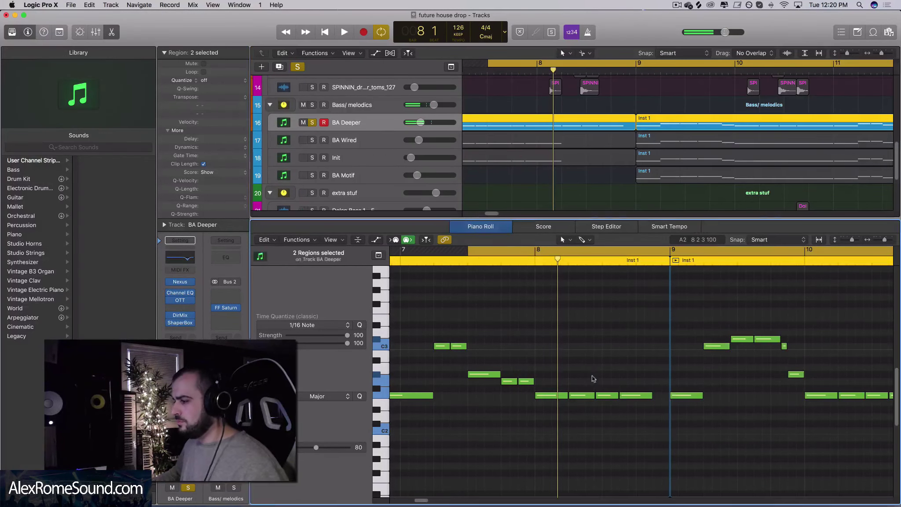
pyautogui.moveTo(590, 371); pyautogui.dragTo(638, 410)
pyautogui.press('BackSpace')
pyautogui.press('e')
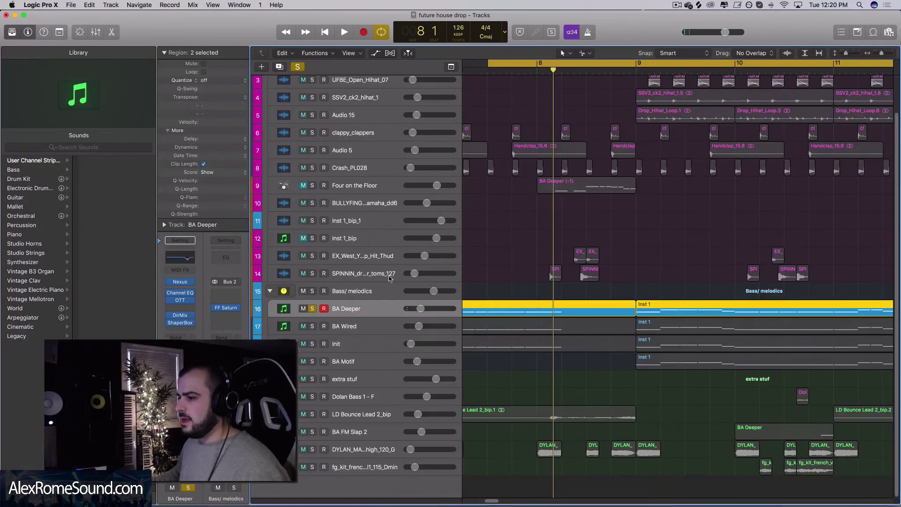
pyautogui.click(312, 308)
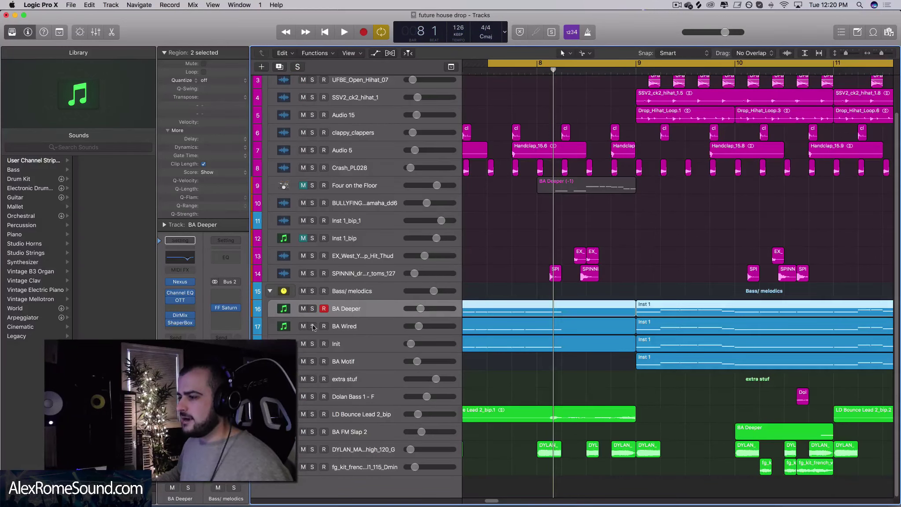
# Play BA Wired in solo and resize its F2 note at the start of bar 8 to about three sixteenths.
pyautogui.click(313, 326)
pyautogui.click(346, 326)
pyautogui.press('space')
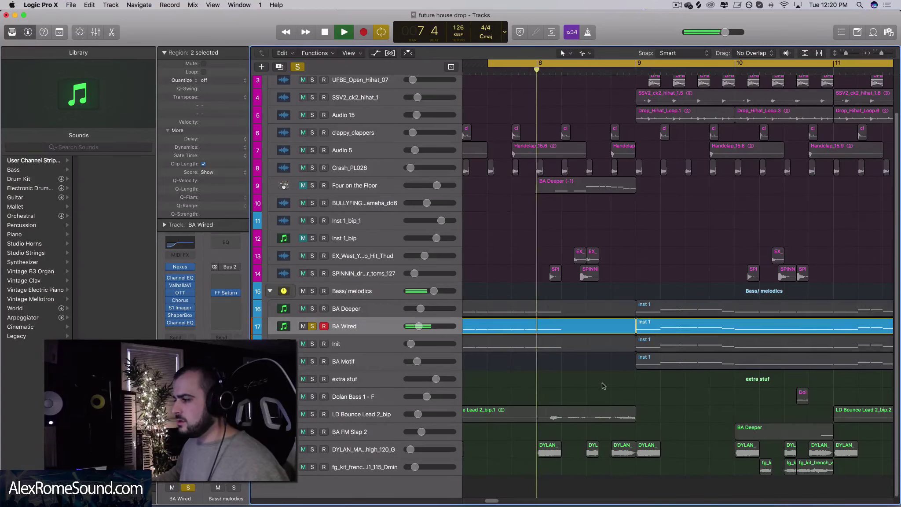
pyautogui.press('e')
pyautogui.press('space')
pyautogui.moveTo(568, 403); pyautogui.dragTo(557, 402)
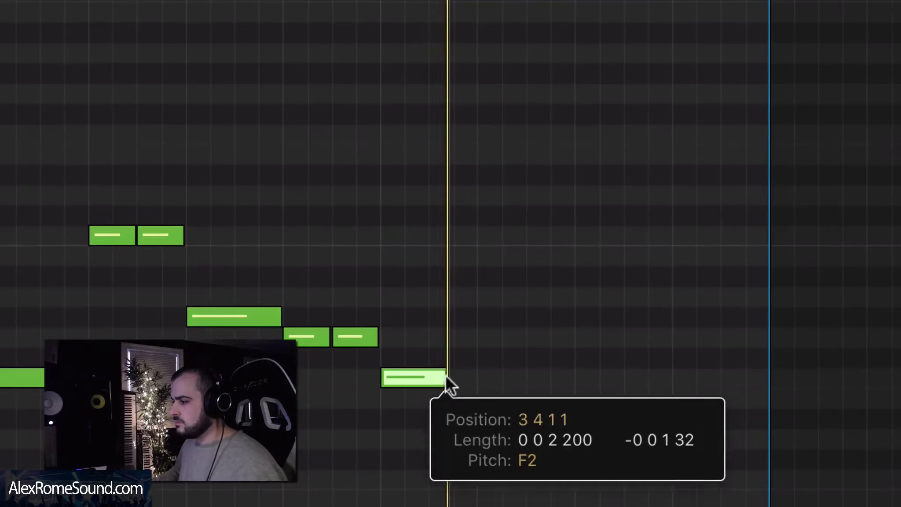
pyautogui.moveTo(445, 376); pyautogui.dragTo(453, 382)
# Add four more consecutive F2 notes of the same length through bar 8 on BA Wired and play them back.
pyautogui.click(460, 376)
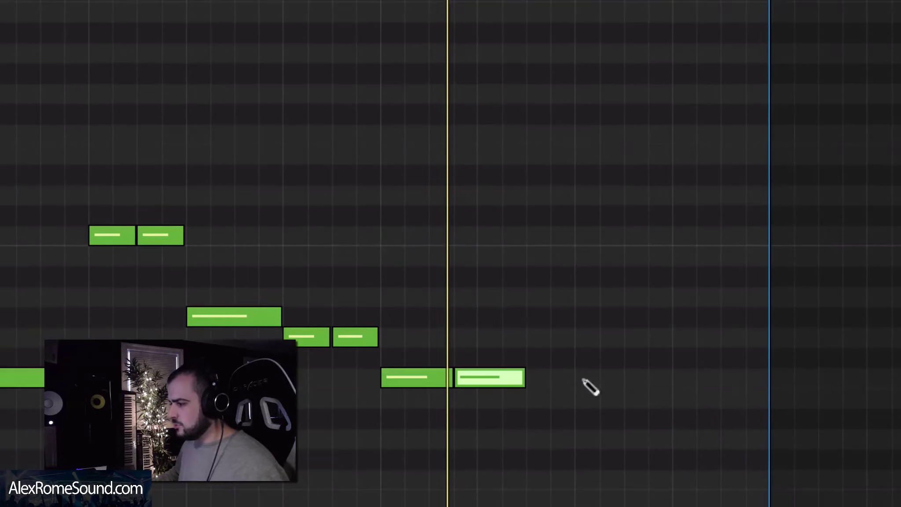
pyautogui.click(583, 378)
pyautogui.click(638, 378)
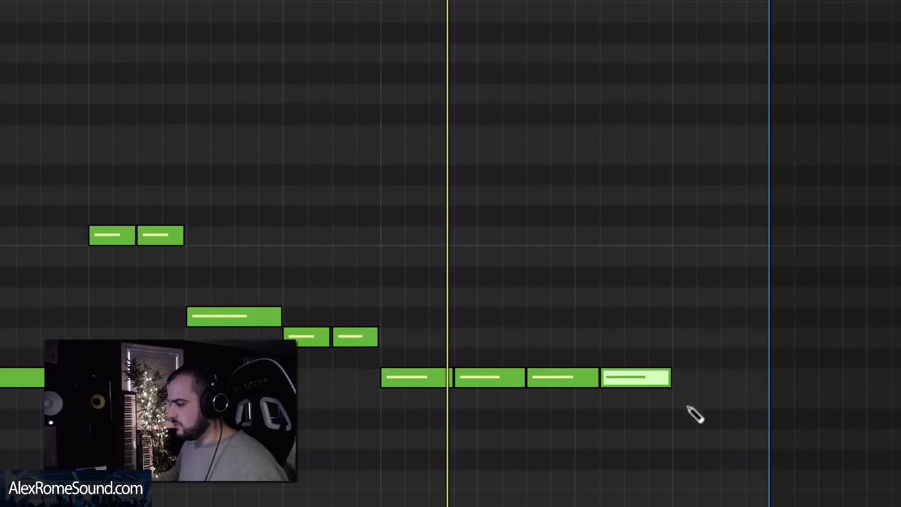
pyautogui.click(696, 378)
pyautogui.press('space')
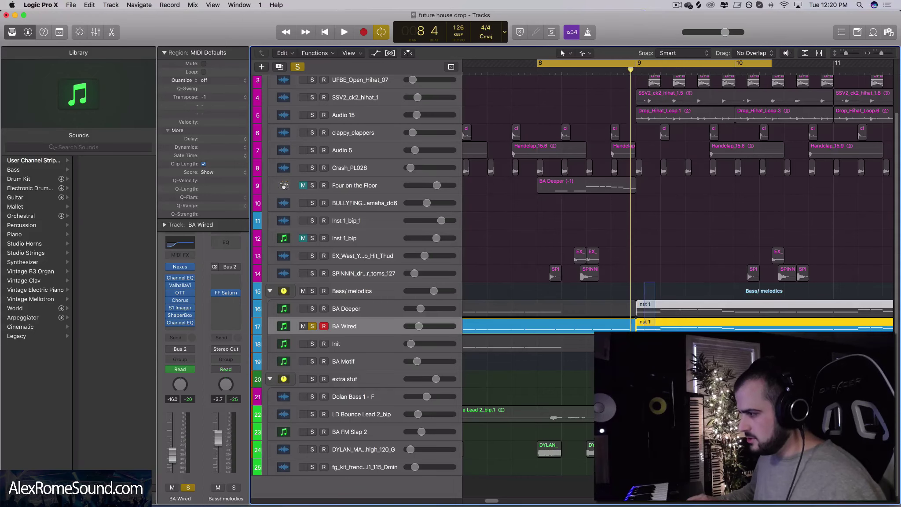
# Remove the first bass note at bar 9 from the four stacked Inst 1 regions.
pyautogui.moveTo(644, 281); pyautogui.dragTo(654, 361)
pyautogui.press('p')
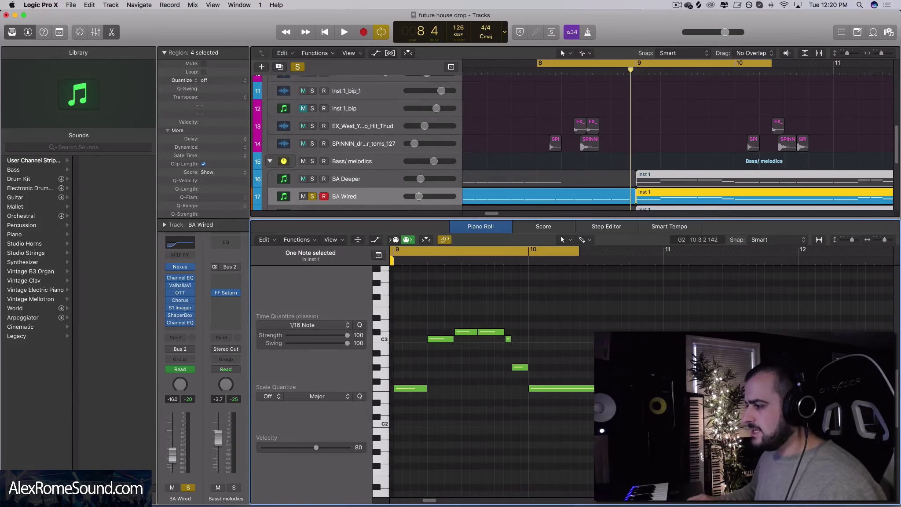
pyautogui.scroll(-1, 616, 77)
pyautogui.moveTo(637, 72); pyautogui.dragTo(642, 75)
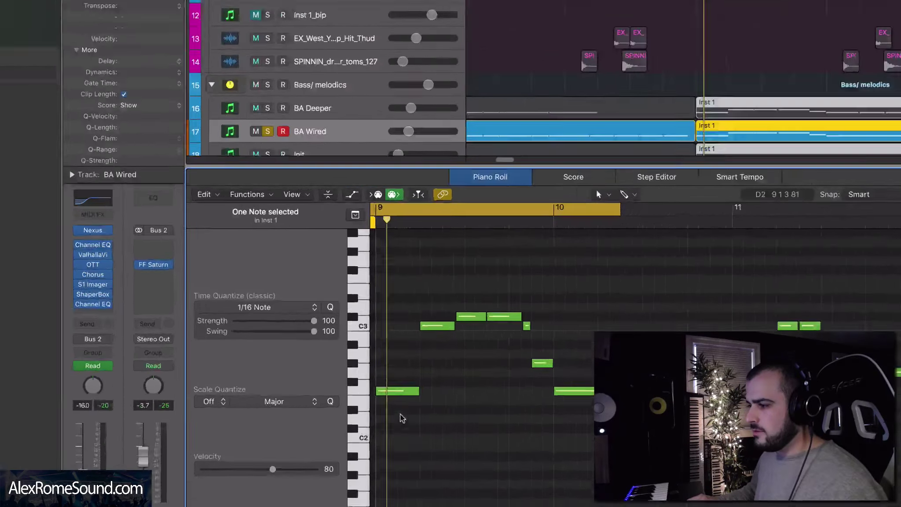
pyautogui.moveTo(412, 410); pyautogui.dragTo(425, 365)
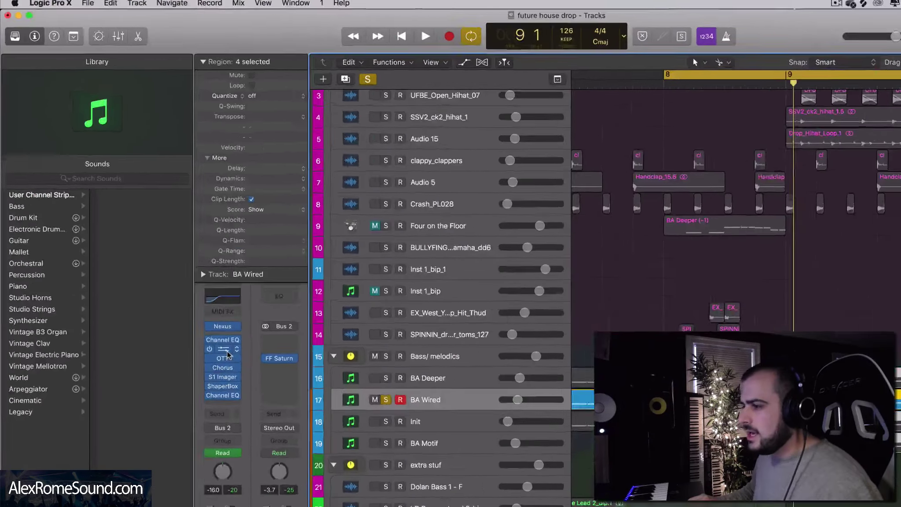
# Open BA Wired's ValhallaVintageVerb, show track automation, and bring up the reverb's Mix parameter on the track.
pyautogui.click(180, 285)
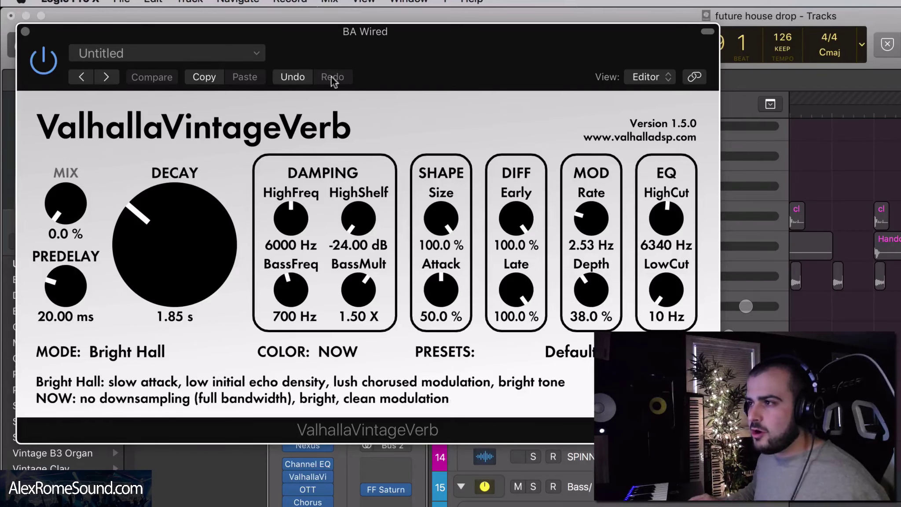
pyautogui.moveTo(402, 58); pyautogui.dragTo(419, 221)
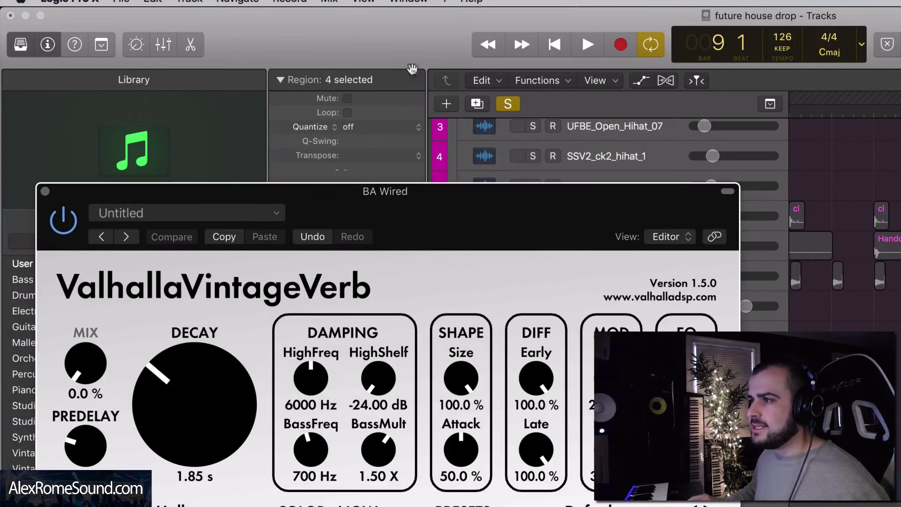
pyautogui.click(641, 80)
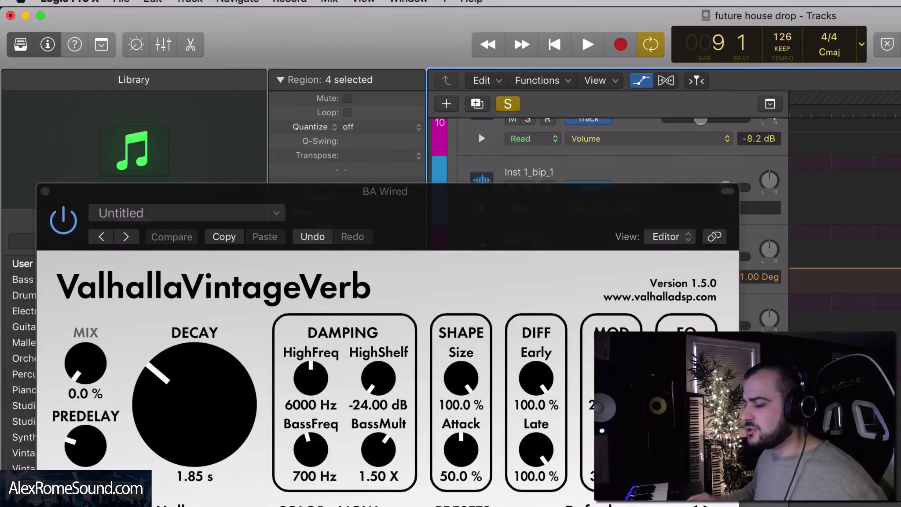
pyautogui.click(96, 363)
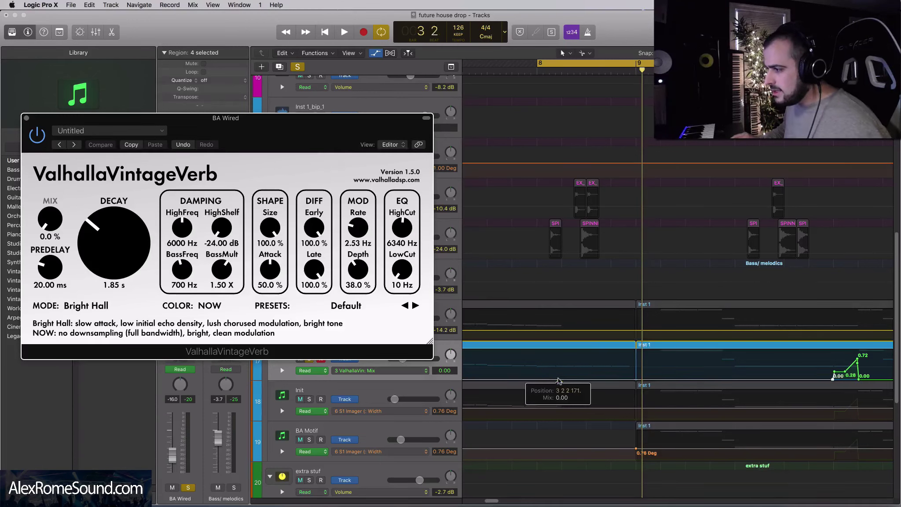
# Automate BA Wired's reverb Mix to rise from 0.00 in bar 8 to about 0.83 just before bar 9, dropping back to 0.00.
pyautogui.click(558, 380)
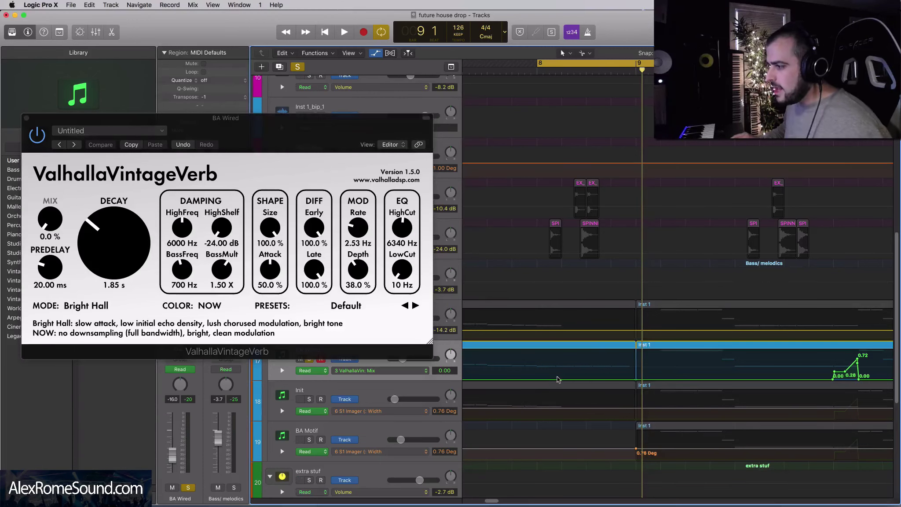
pyautogui.click(631, 380)
pyautogui.moveTo(630, 382); pyautogui.dragTo(622, 348)
pyautogui.press('super+z')
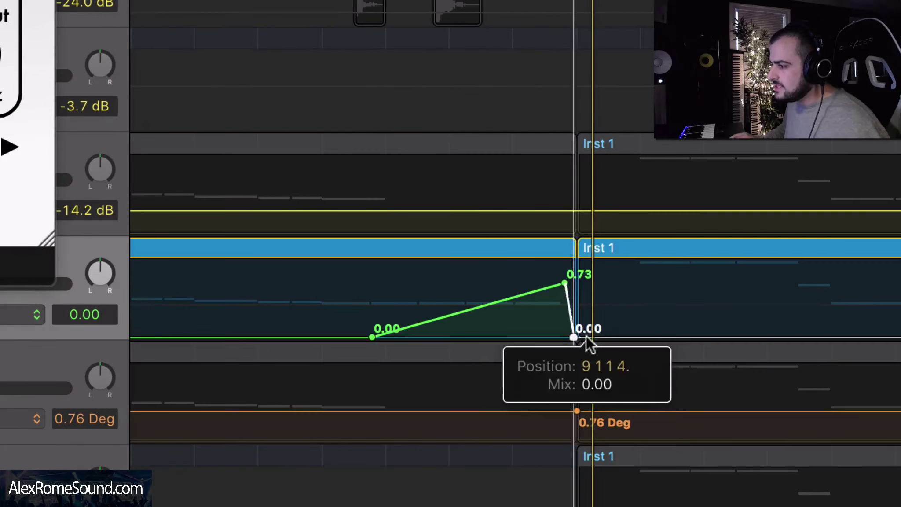
pyautogui.moveTo(586, 337); pyautogui.dragTo(584, 337)
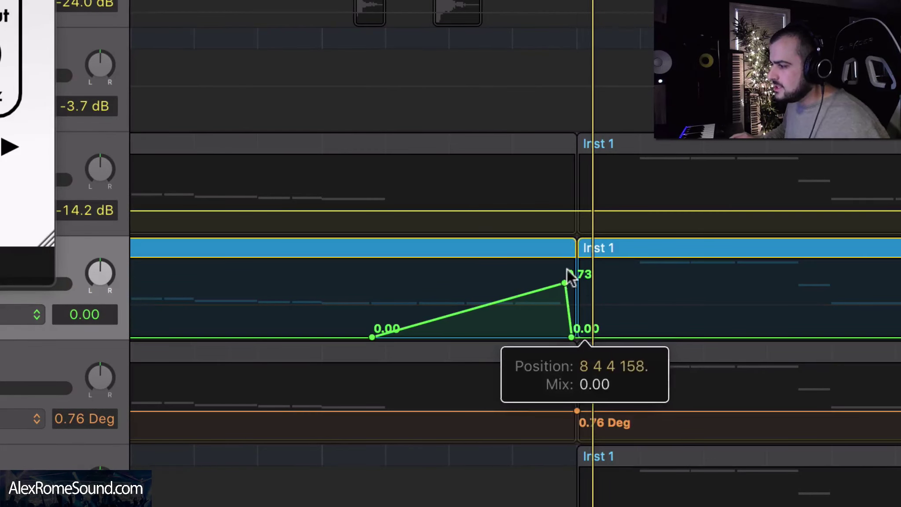
pyautogui.moveTo(565, 284); pyautogui.dragTo(564, 298)
pyautogui.press('space')
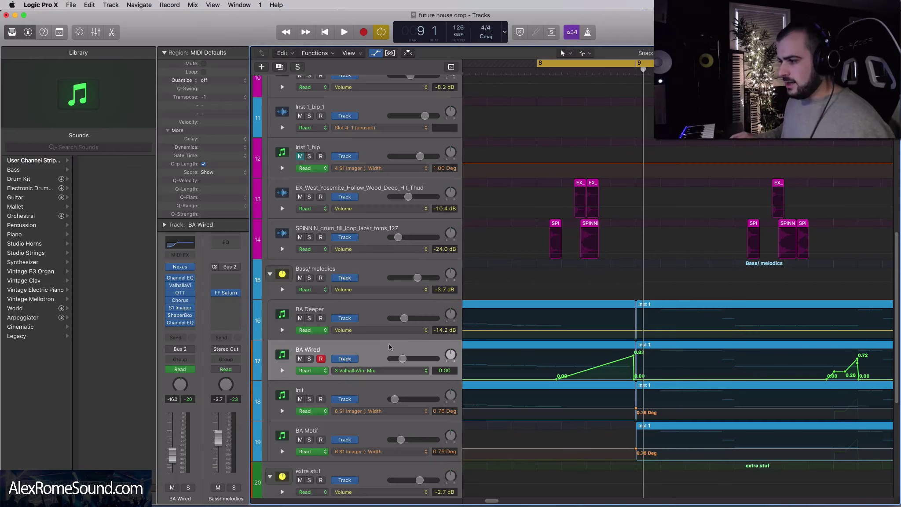
# Open BA Wired's Nexus synth and automate its parameter to ramp from -39 in bar 8 to 103 before bar 9, returning to -39.
pyautogui.click(180, 267)
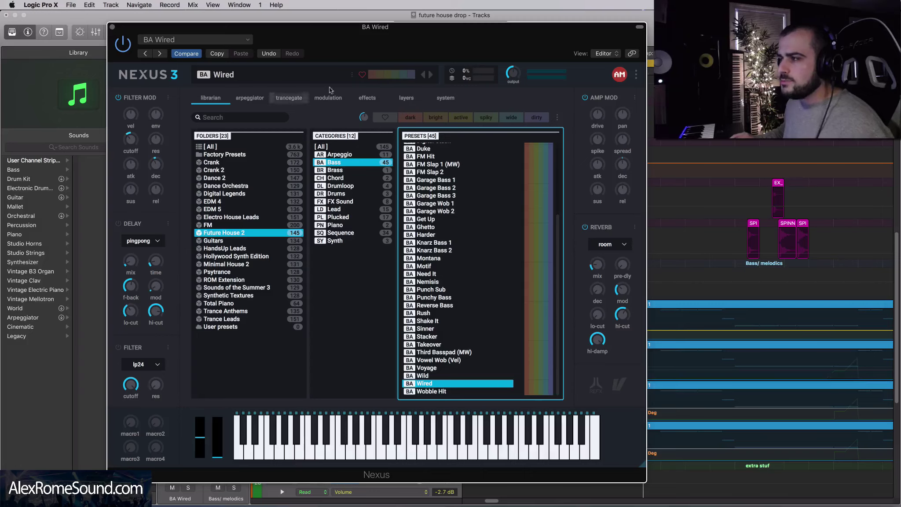
pyautogui.moveTo(434, 41); pyautogui.dragTo(245, 19)
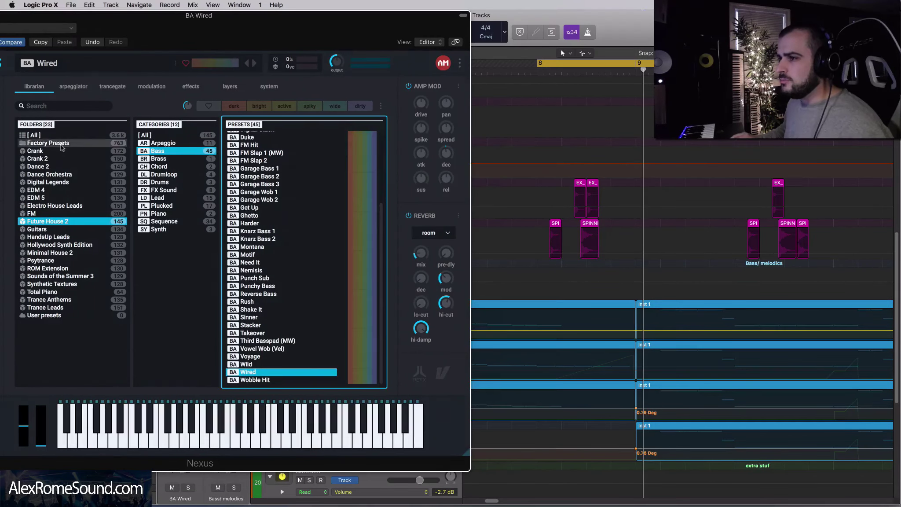
pyautogui.moveTo(163, 18); pyautogui.dragTo(253, 17)
pyautogui.moveTo(466, 30); pyautogui.dragTo(368, 29)
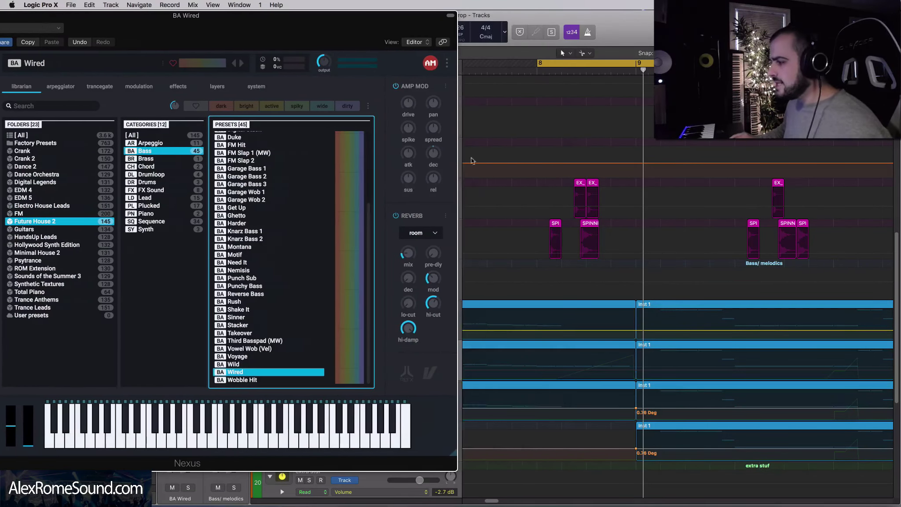
pyautogui.click(568, 370)
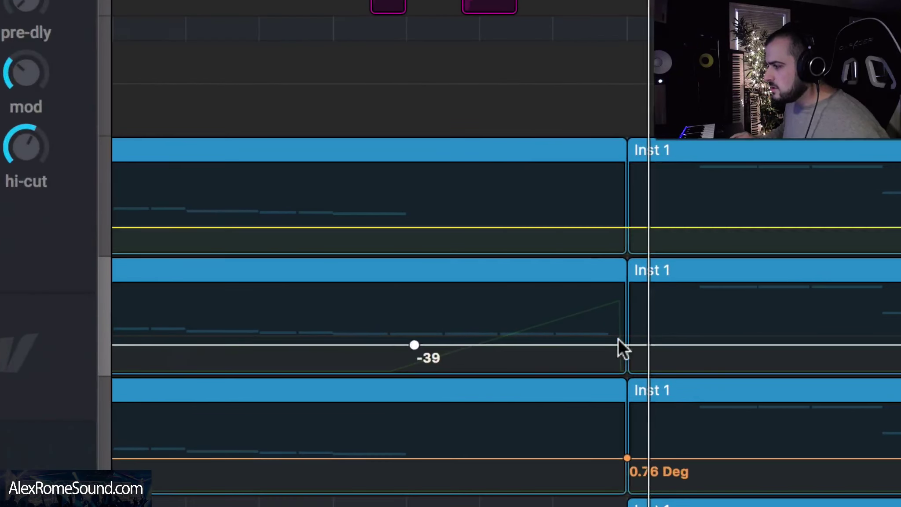
pyautogui.click(634, 370)
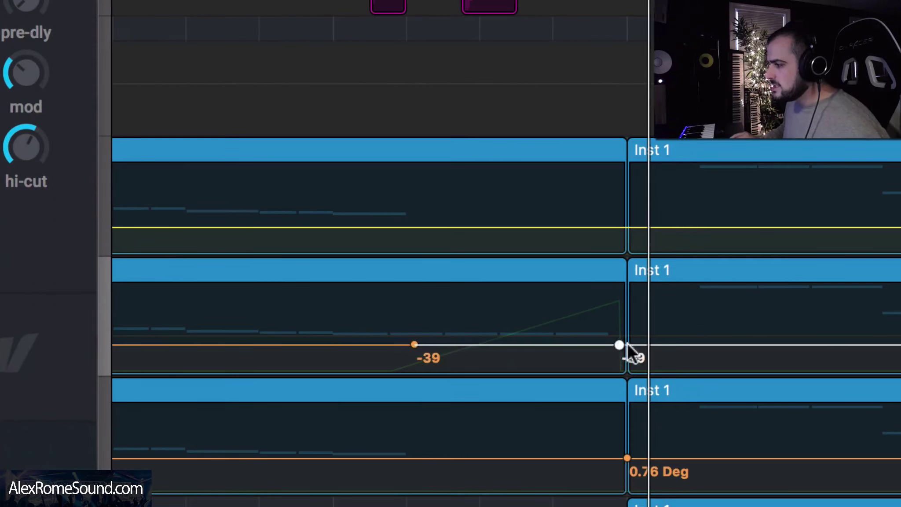
pyautogui.moveTo(619, 344); pyautogui.dragTo(620, 296)
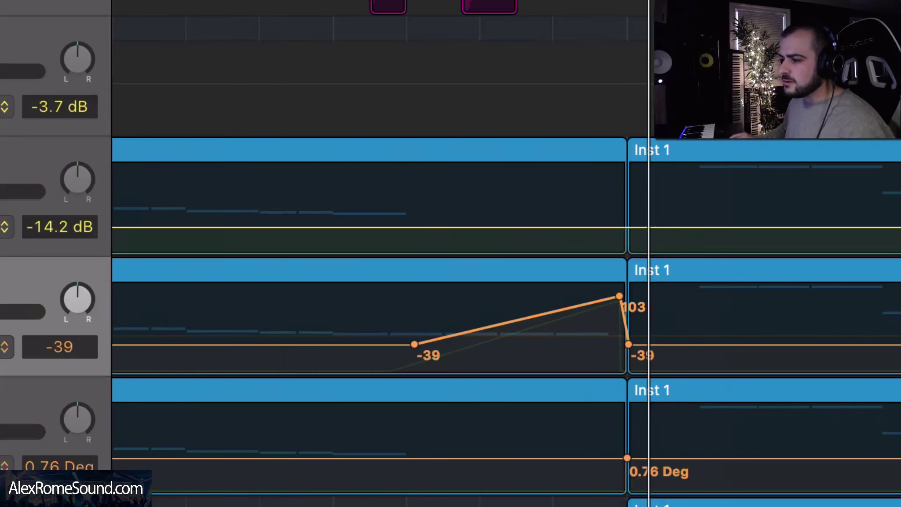
# Audition the automated BA Wired notes in solo, and play the full mix with the cycle range starting at bar 5.
pyautogui.click(311, 359)
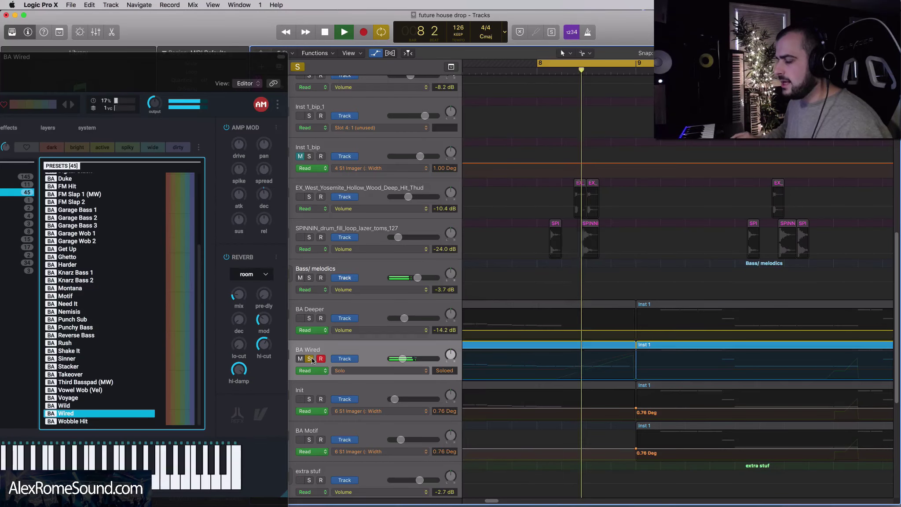
pyautogui.press('space')
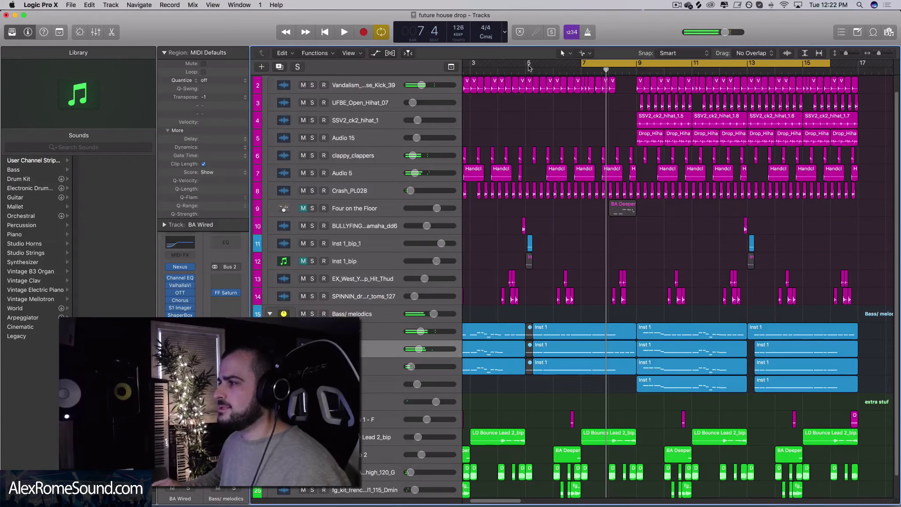
pyautogui.moveTo(529, 68); pyautogui.dragTo(752, 68)
pyautogui.press('space')
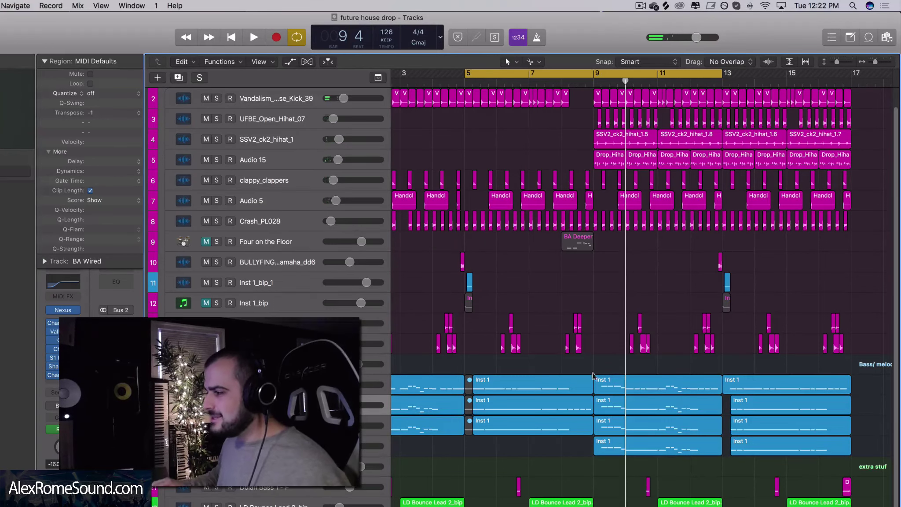
# Clear the clap, crash and fill regions after the first beat of bar 8, and cycle bars 1 to 11 for playback.
pyautogui.scroll(-1, 579, 265)
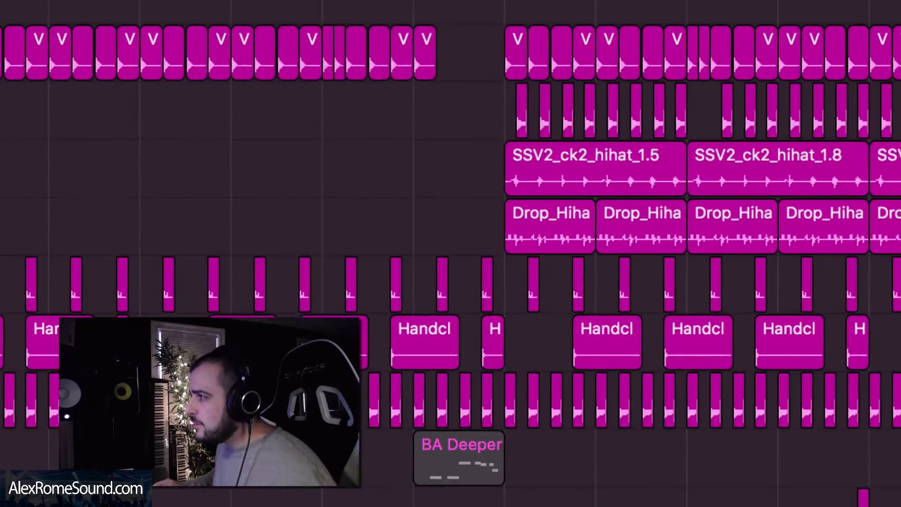
pyautogui.moveTo(510, 63); pyautogui.dragTo(655, 63)
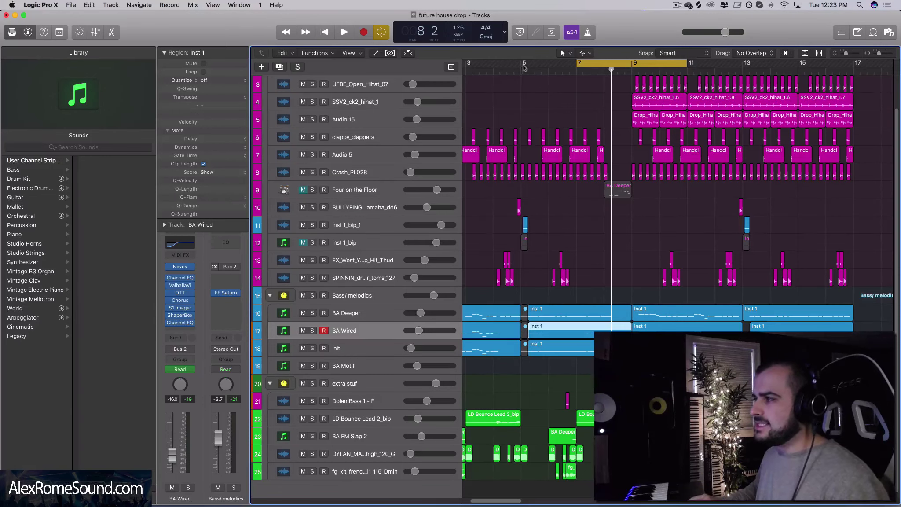
pyautogui.click(623, 229)
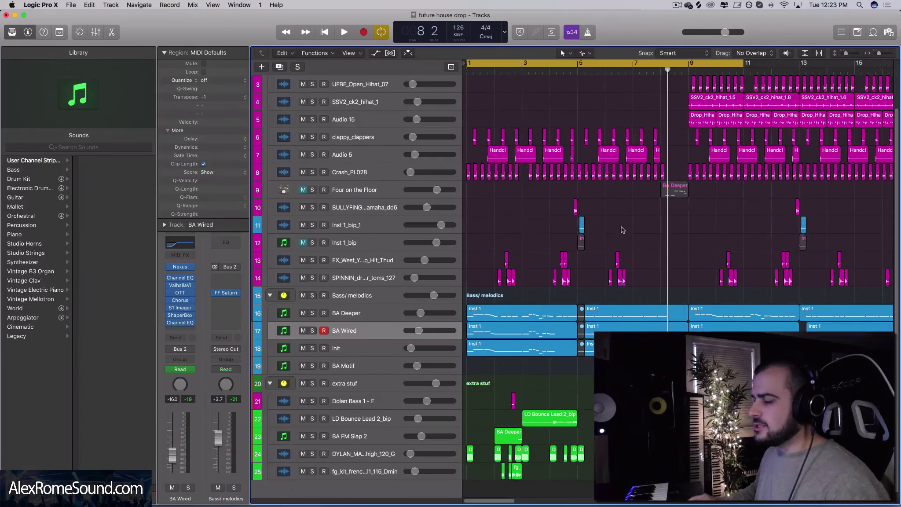
pyautogui.scroll(-1, 619, 233)
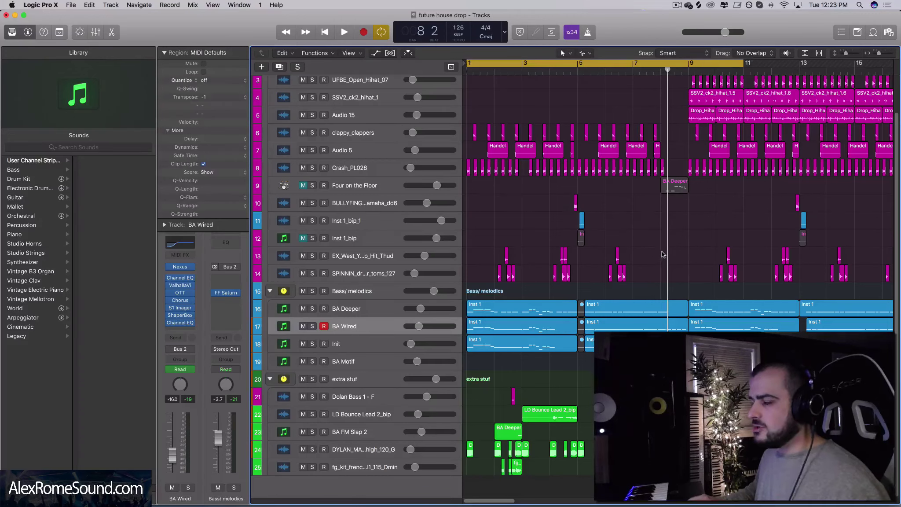
pyautogui.press('space')
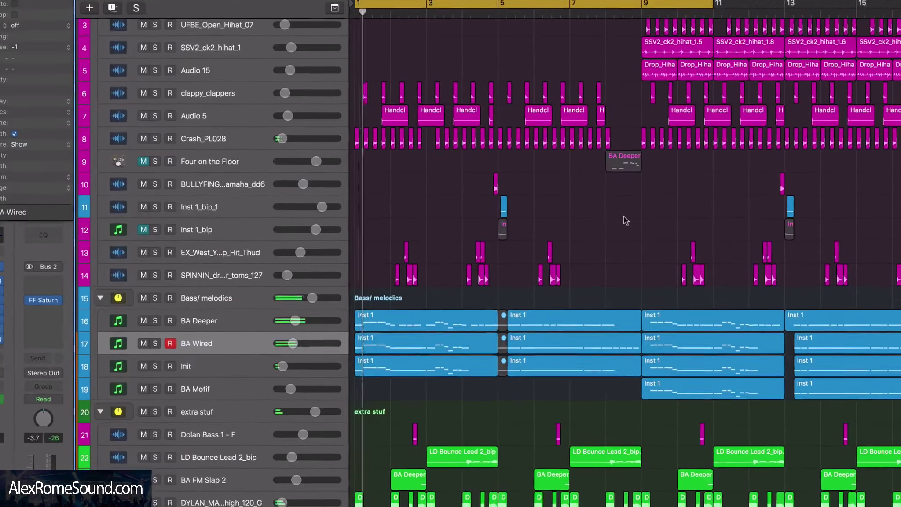